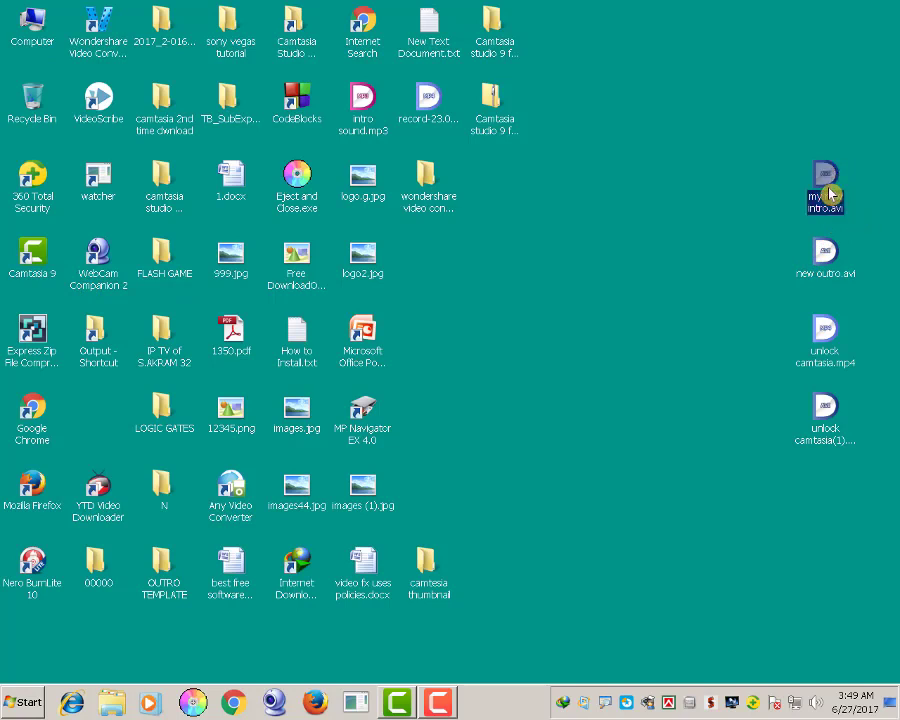
pyautogui.click(720, 201)
pyautogui.click(828, 264)
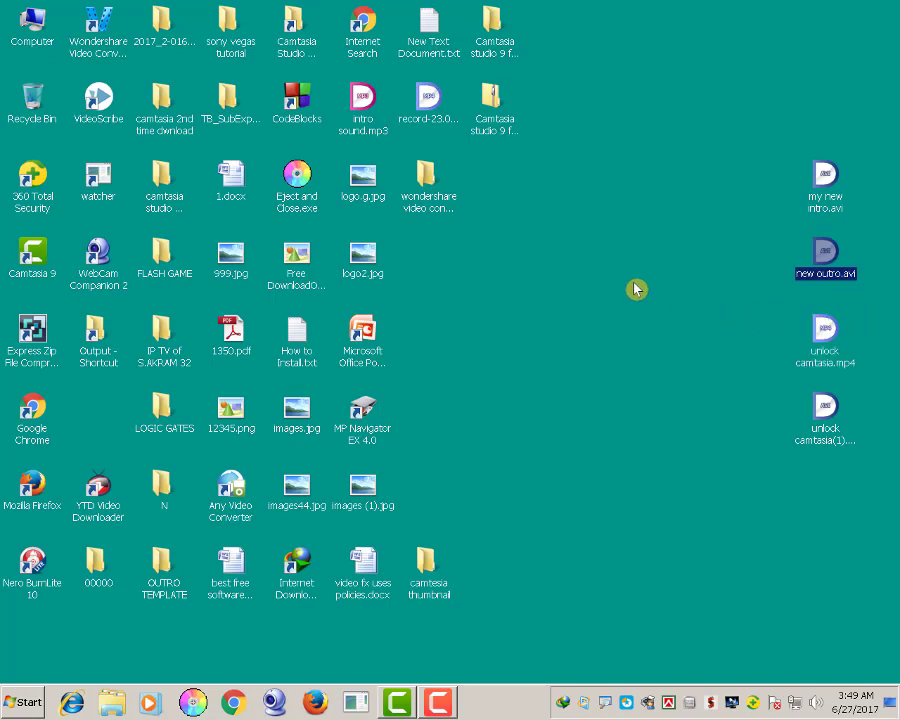
pyautogui.click(828, 425)
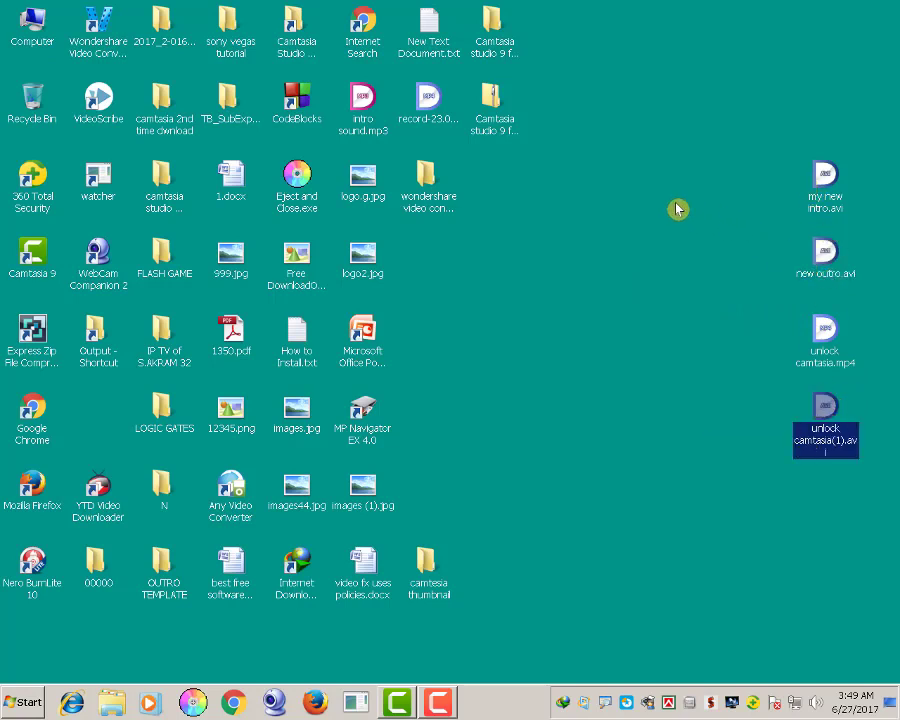
pyautogui.click(724, 333)
# Step: Switch to Camtasia 9 and maximize its project window
pyautogui.doubleClick(33, 268)
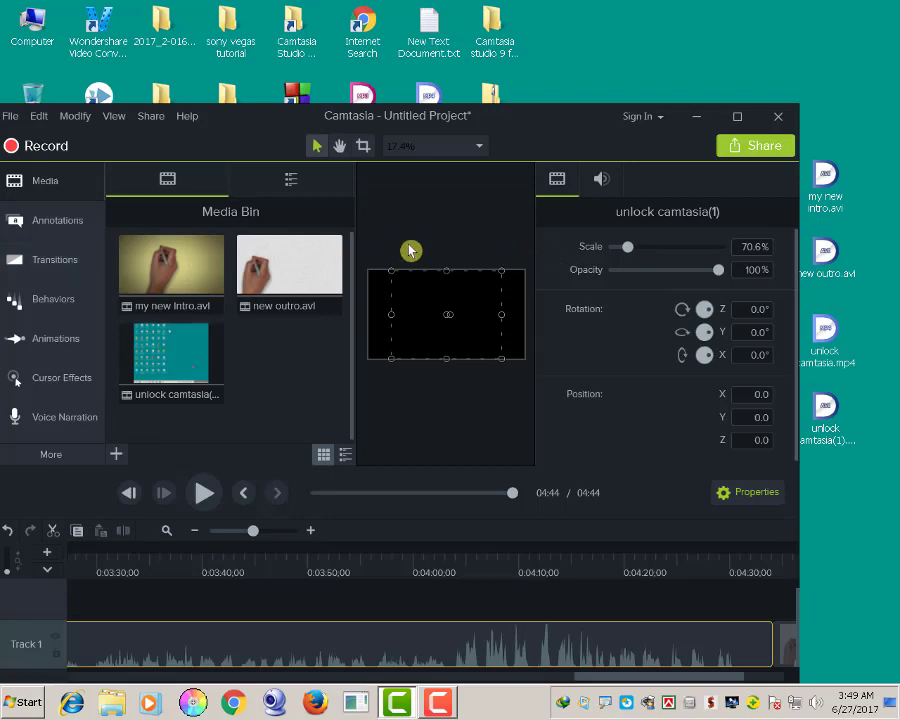
pyautogui.moveTo(528, 121); pyautogui.dragTo(591, 49)
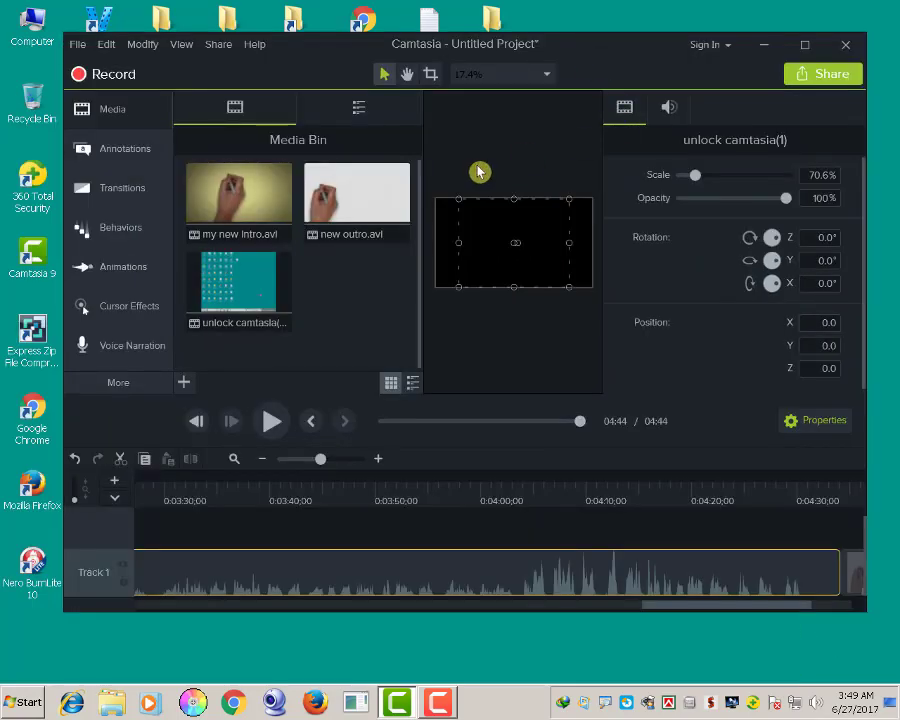
pyautogui.click(806, 46)
# Step: Try to delete new outro.avi from the Media Bin
pyautogui.rightClick(304, 176)
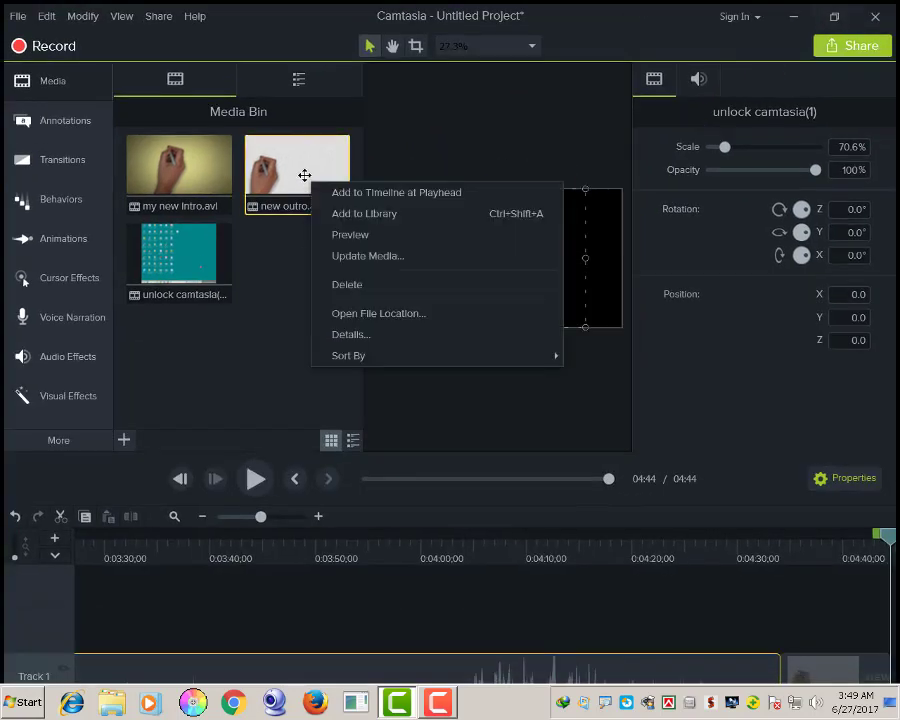
pyautogui.click(364, 287)
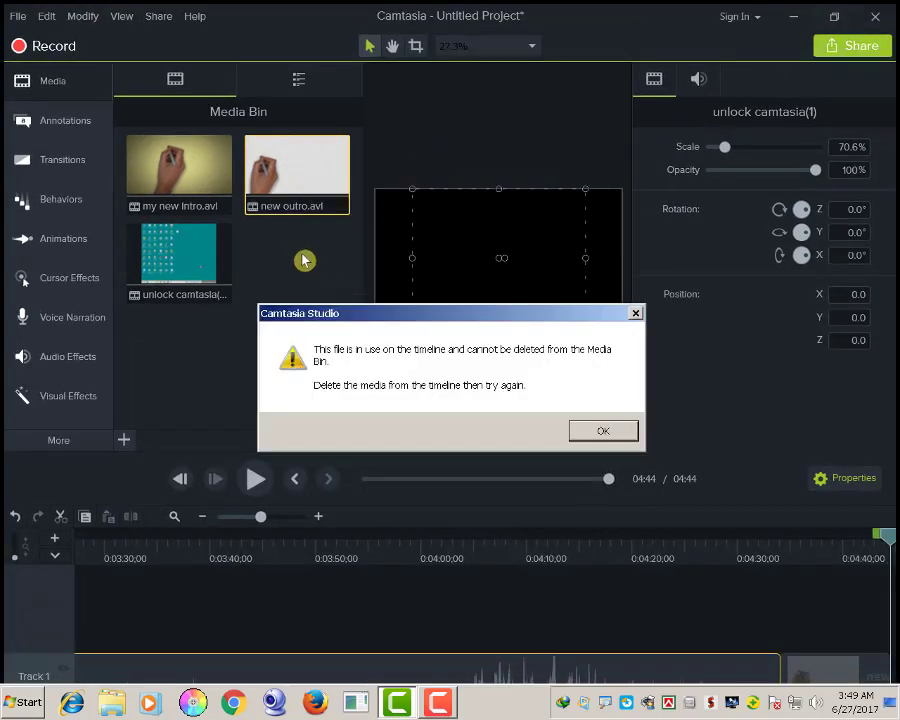
pyautogui.click(580, 435)
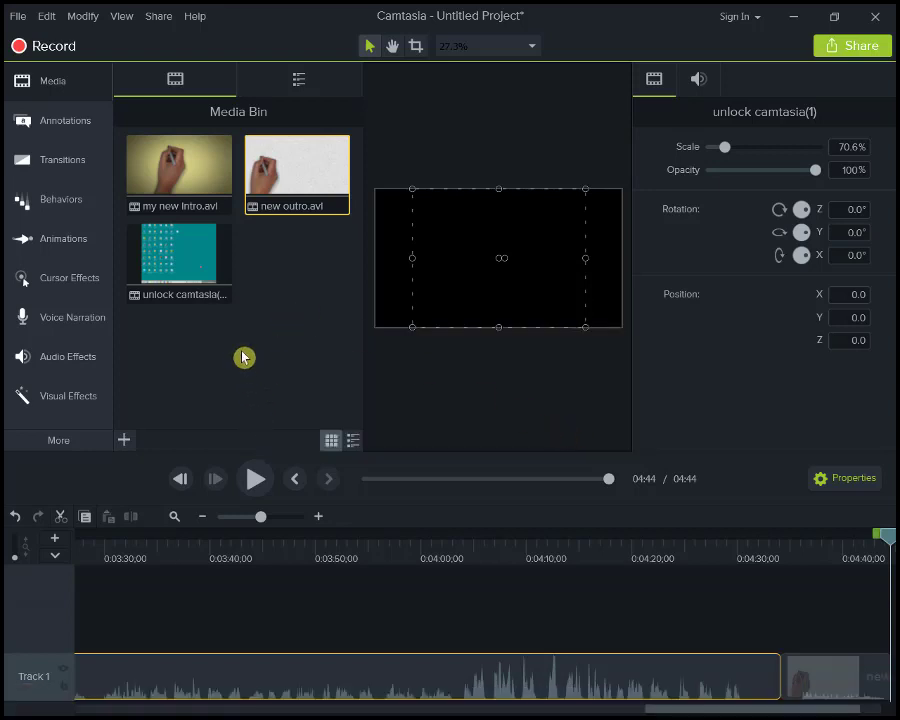
# Step: Delete the unlock camtasia(1) clip from Track 1 and its file from the Media Bin
pyautogui.rightClick(163, 682)
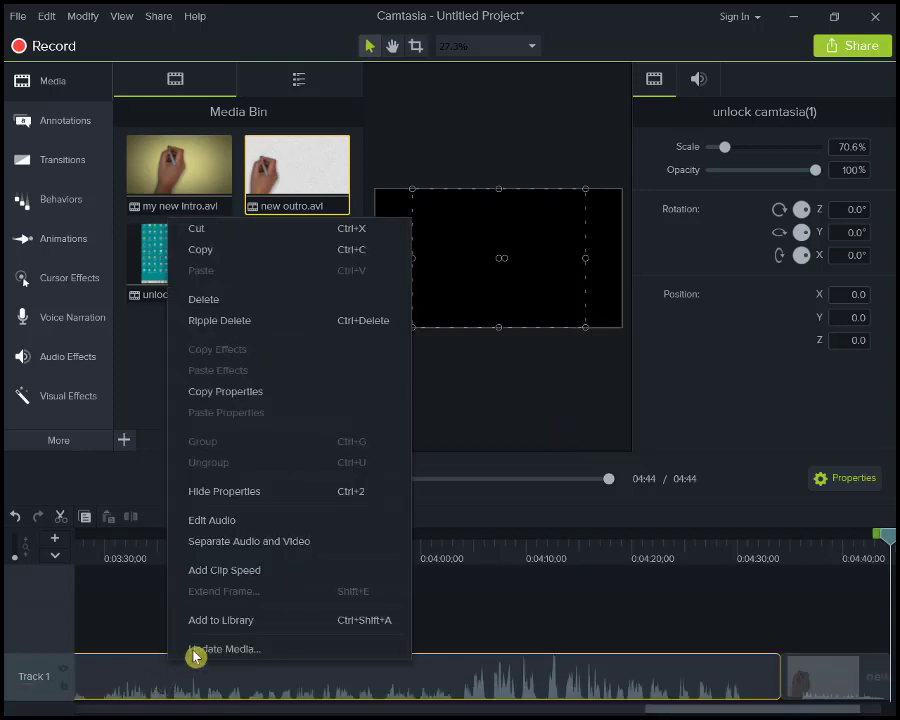
pyautogui.click(228, 307)
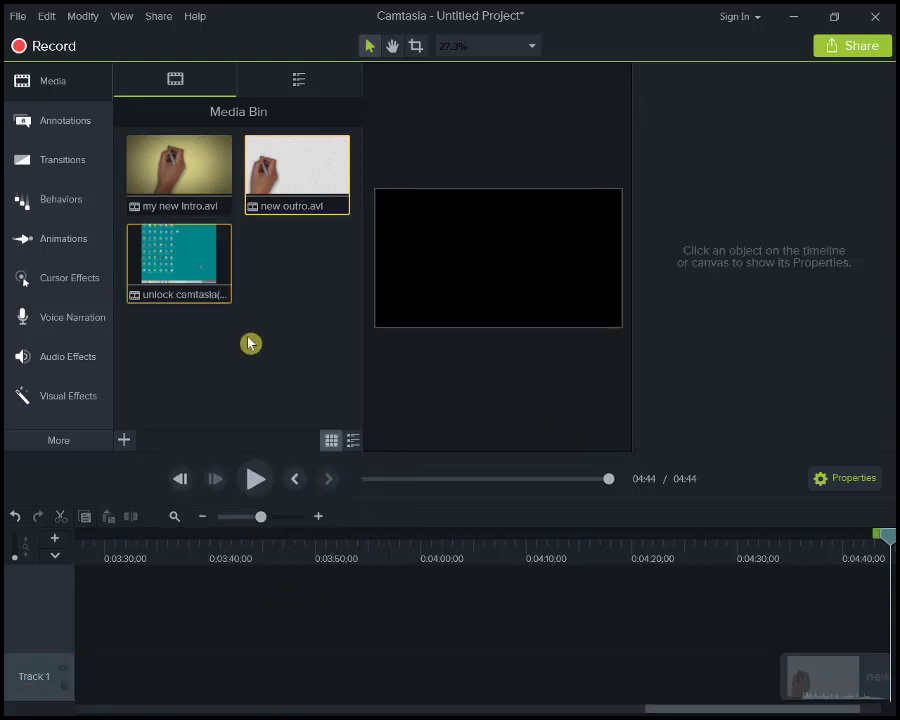
pyautogui.rightClick(171, 264)
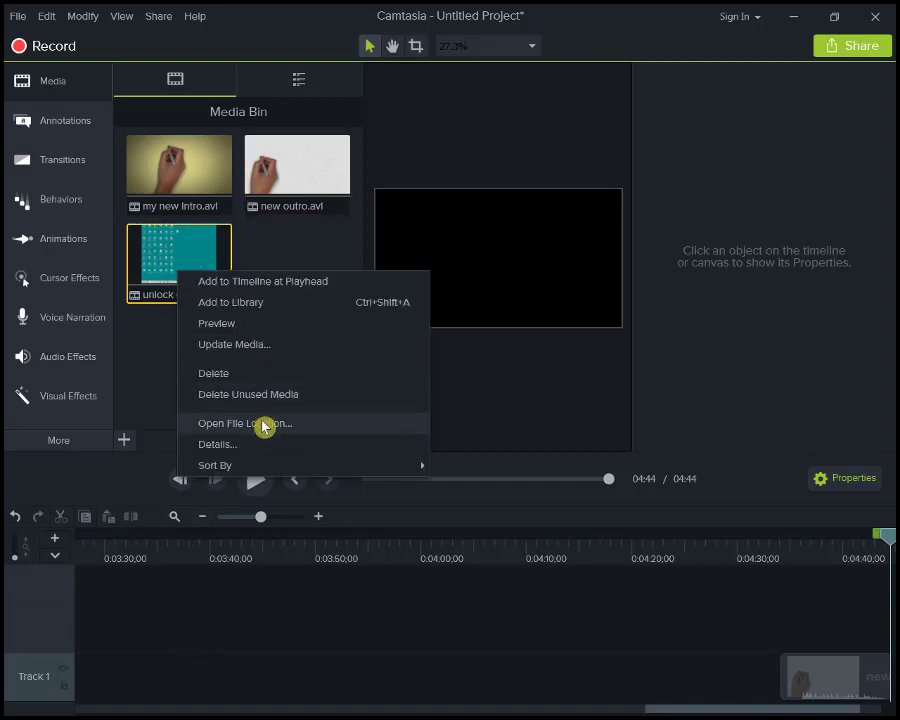
pyautogui.click(236, 375)
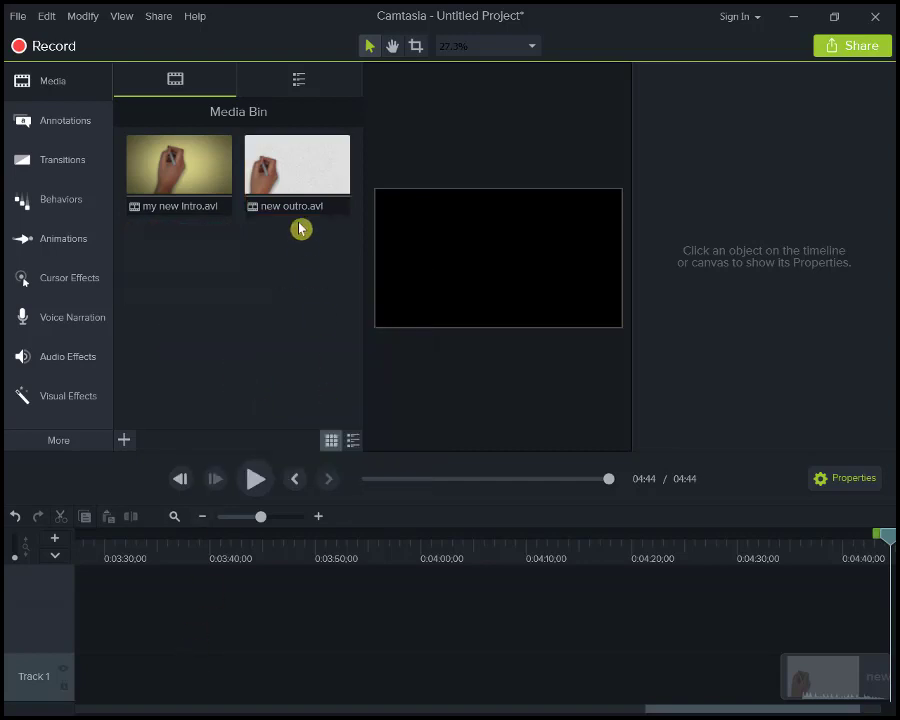
# Step: Try again to delete new outro.avi from the Media Bin
pyautogui.rightClick(301, 180)
pyautogui.click(358, 294)
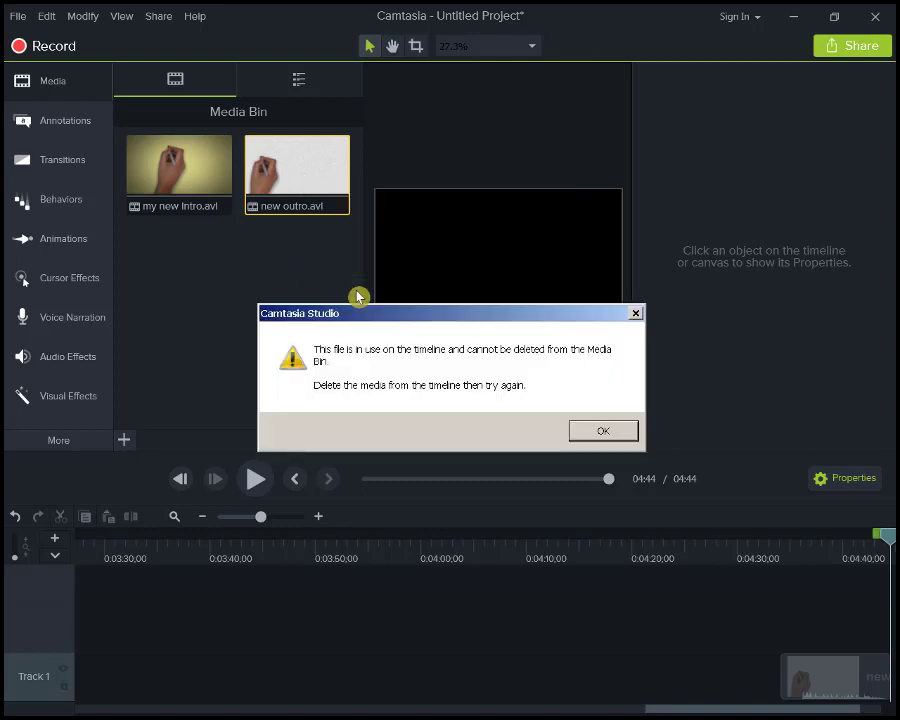
pyautogui.click(605, 430)
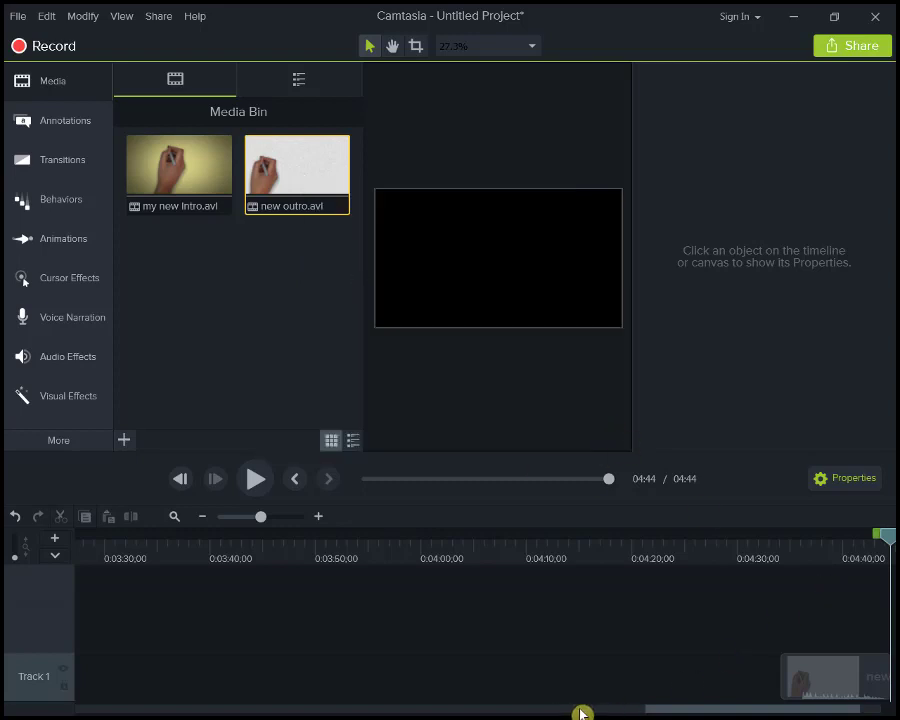
# Step: Delete the new outro clip from the end of Track 1 on the timeline
pyautogui.click(540, 712)
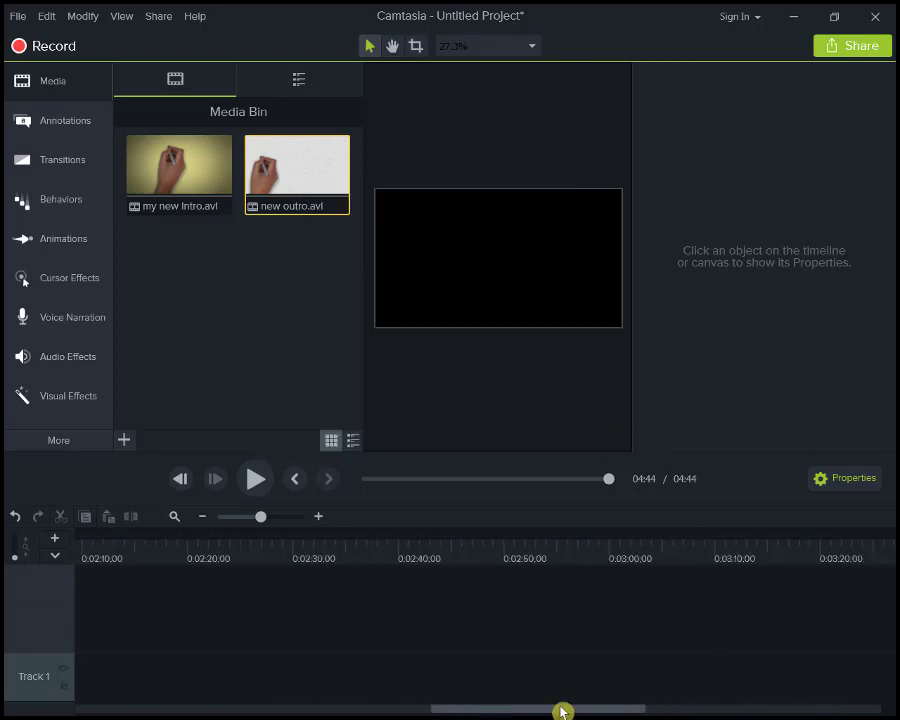
pyautogui.moveTo(614, 712); pyautogui.dragTo(850, 712)
pyautogui.click(744, 676)
pyautogui.rightClick(744, 676)
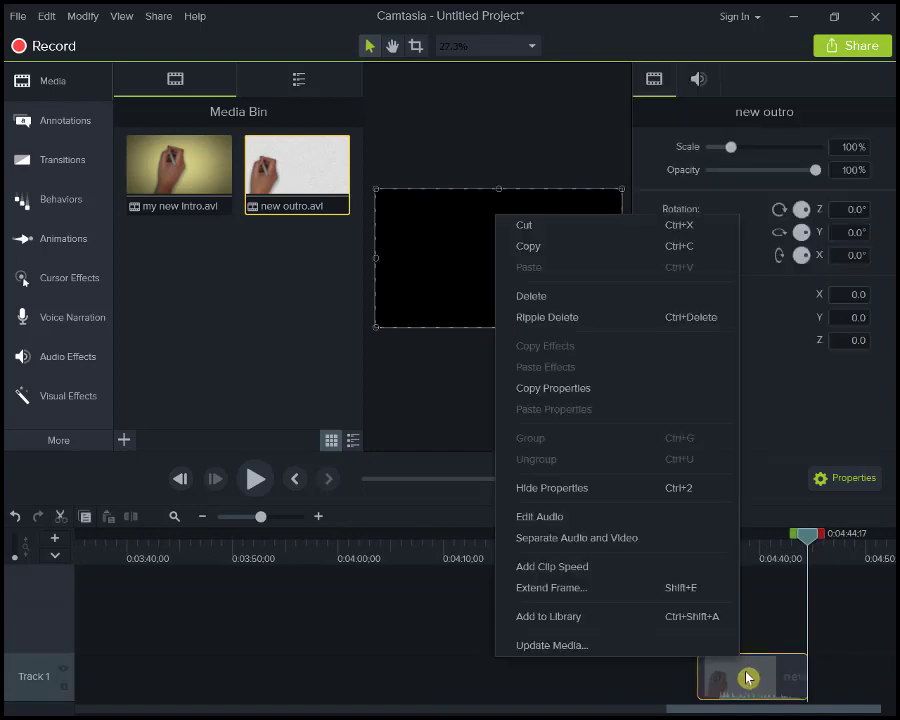
pyautogui.click(544, 298)
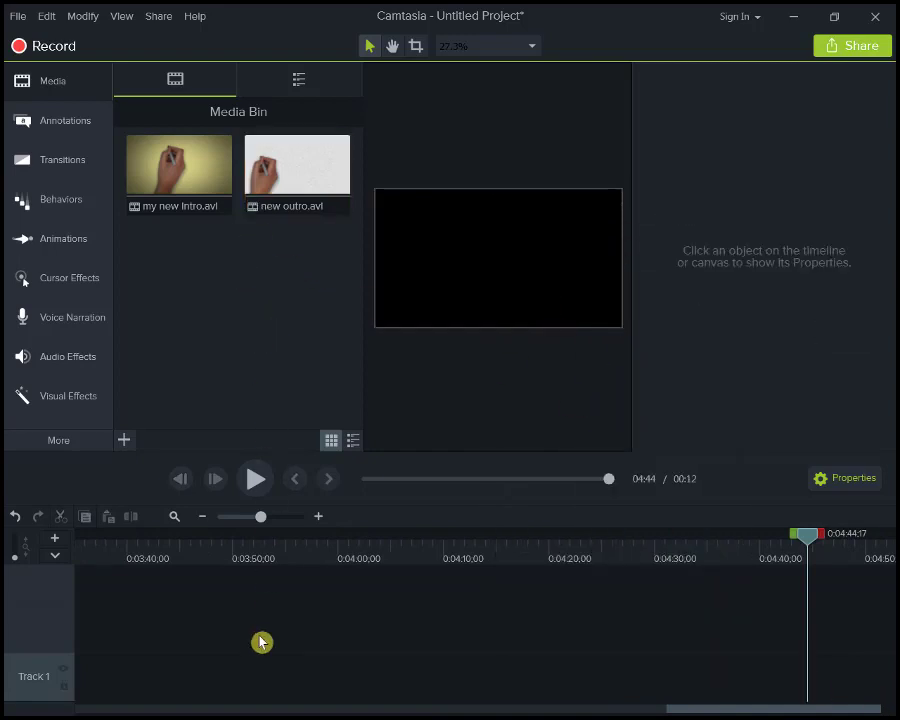
# Step: Delete the my new intro clip from the start of Track 1 on the timeline
pyautogui.moveTo(890, 710); pyautogui.dragTo(76, 702)
pyautogui.click(128, 678)
pyautogui.rightClick(128, 683)
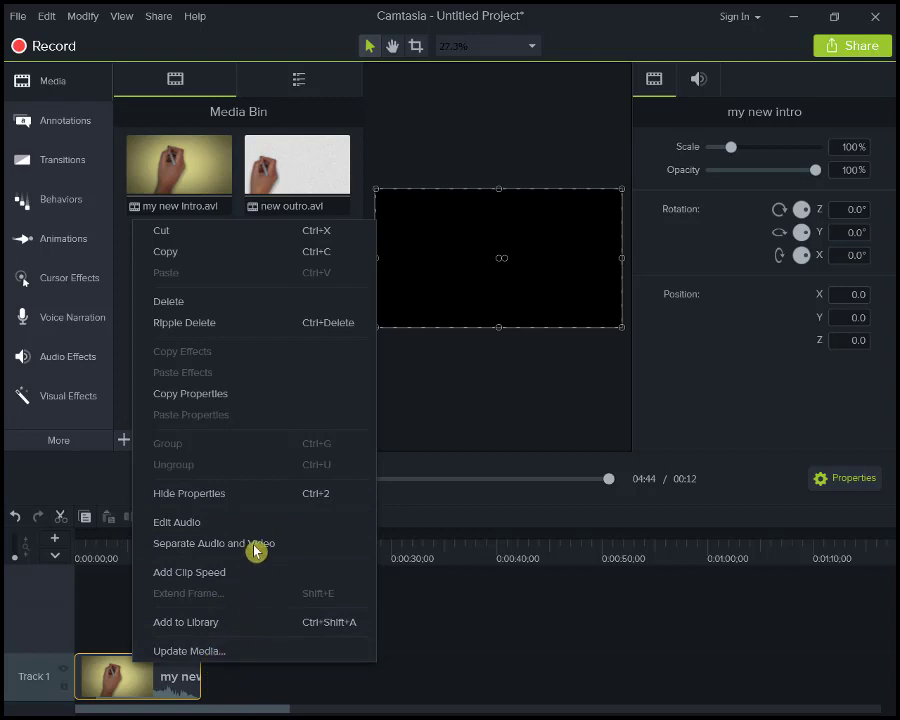
pyautogui.click(185, 303)
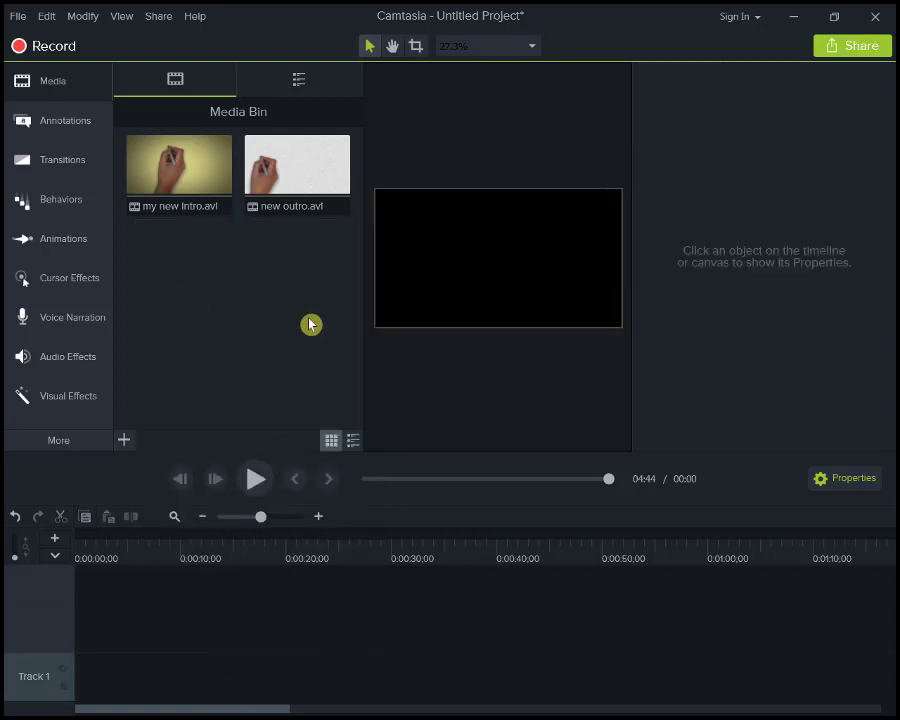
# Step: Delete my new intro.avi and new outro.avi from the Media Bin
pyautogui.rightClick(210, 196)
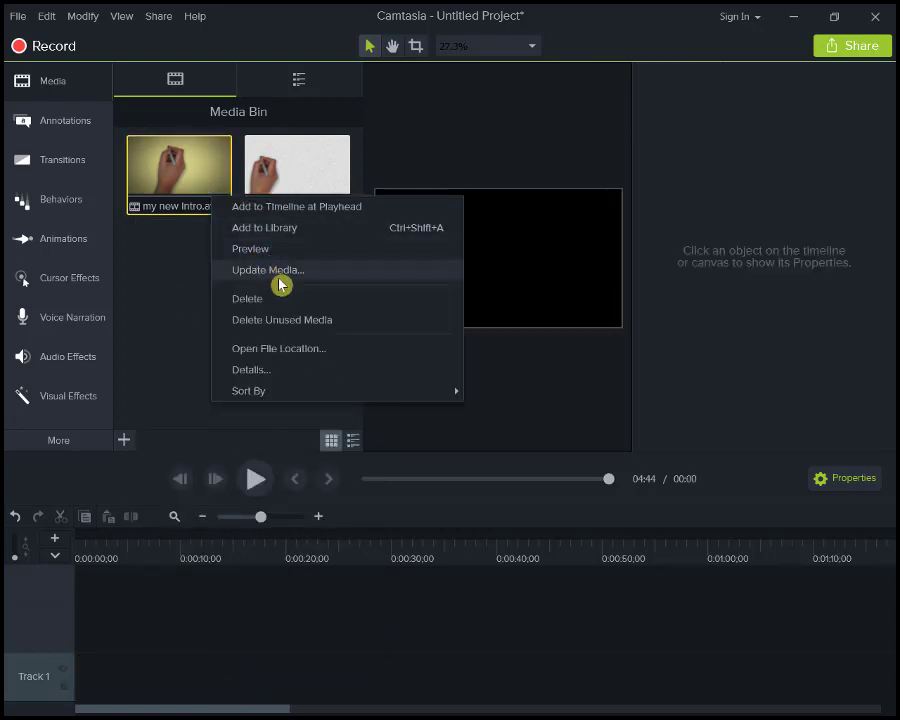
pyautogui.click(269, 302)
pyautogui.rightClick(200, 168)
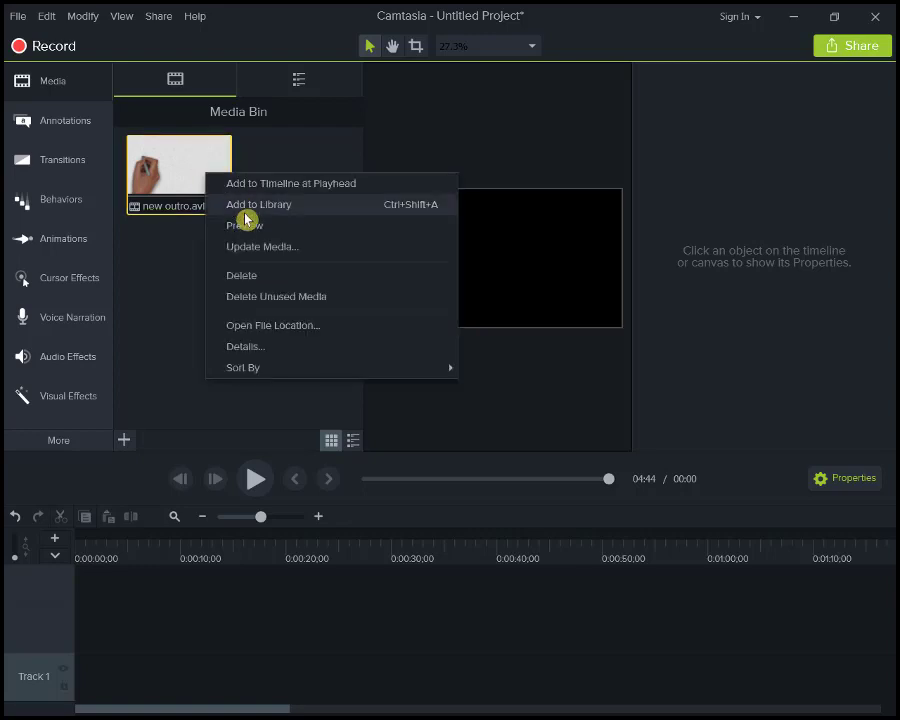
pyautogui.click(258, 272)
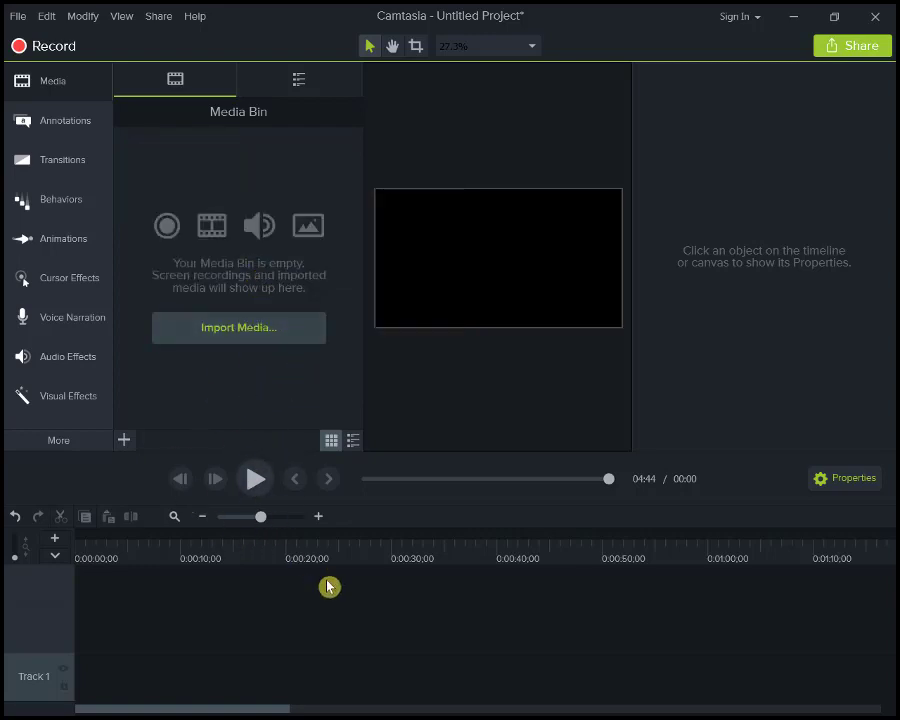
# Step: Import unlock camtasia(1).avi, my new intro.avi and new outro.avi together from the Desktop into the Media Bin
pyautogui.click(259, 330)
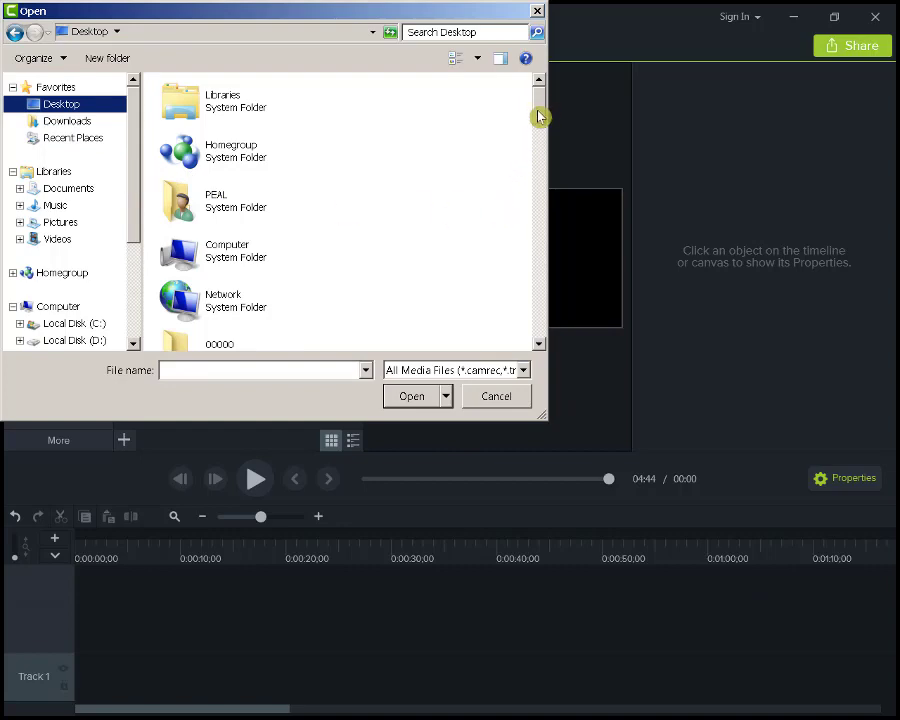
pyautogui.moveTo(539, 117); pyautogui.dragTo(527, 325)
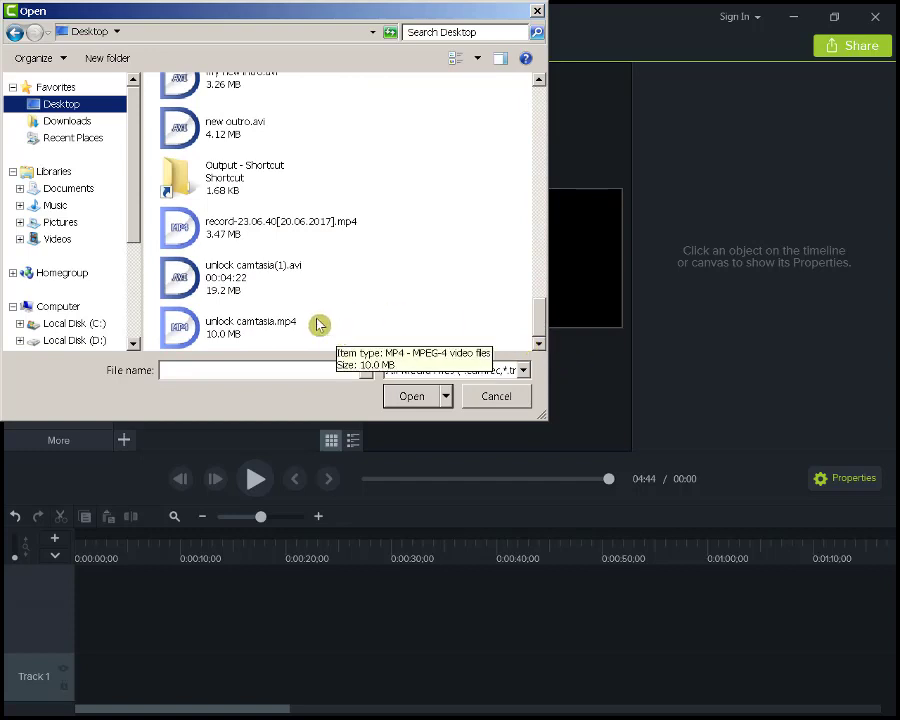
pyautogui.click(247, 290)
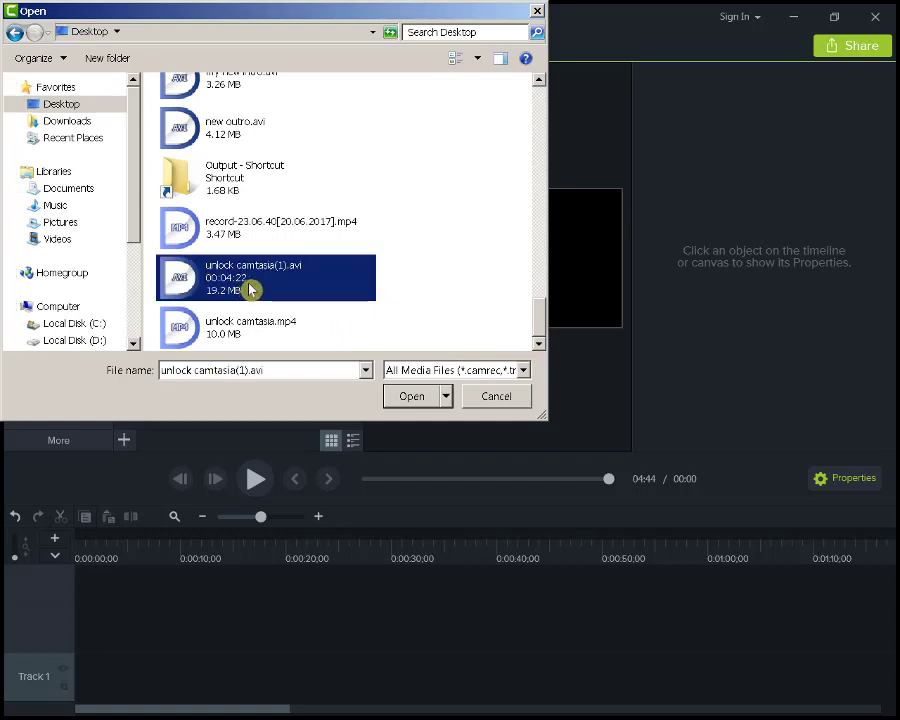
pyautogui.moveTo(537, 323); pyautogui.dragTo(546, 305)
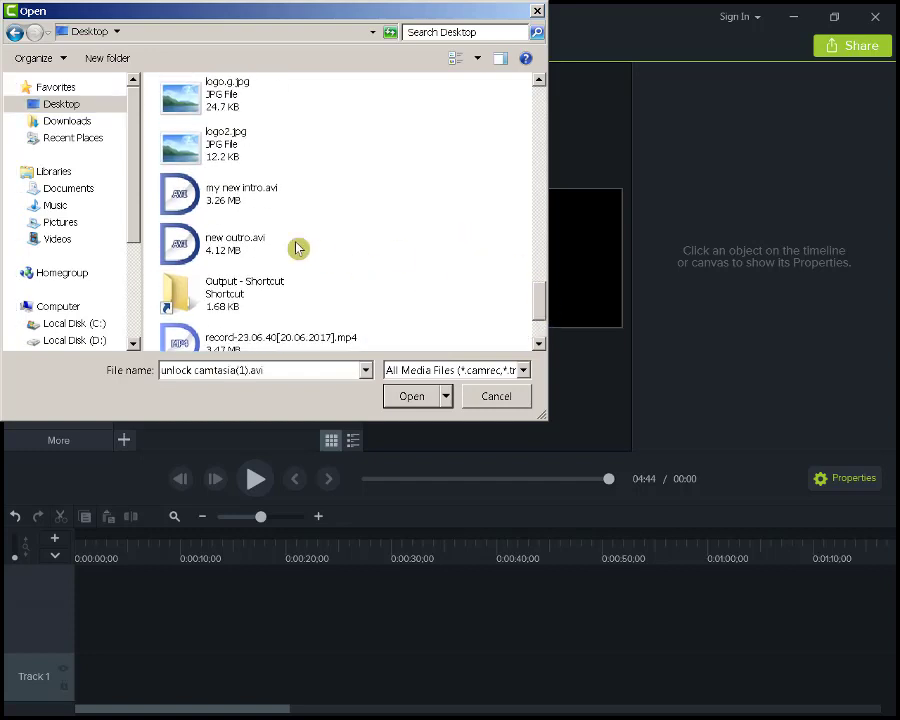
pyautogui.keyDown('ctrl'); pyautogui.click(247, 203); pyautogui.keyUp('ctrl')
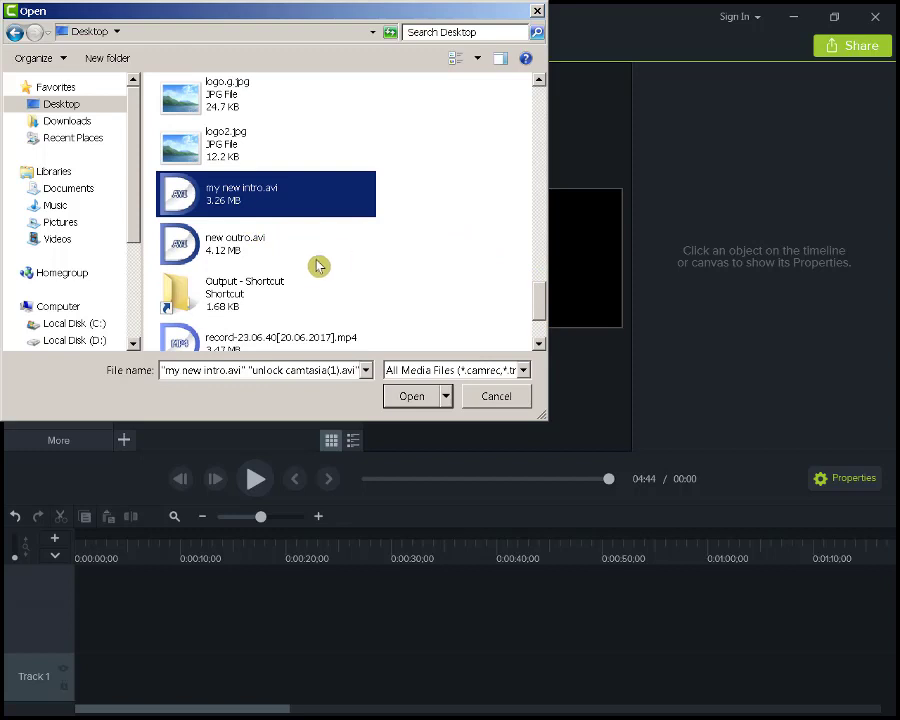
pyautogui.keyDown('ctrl'); pyautogui.click(239, 252); pyautogui.keyUp('ctrl')
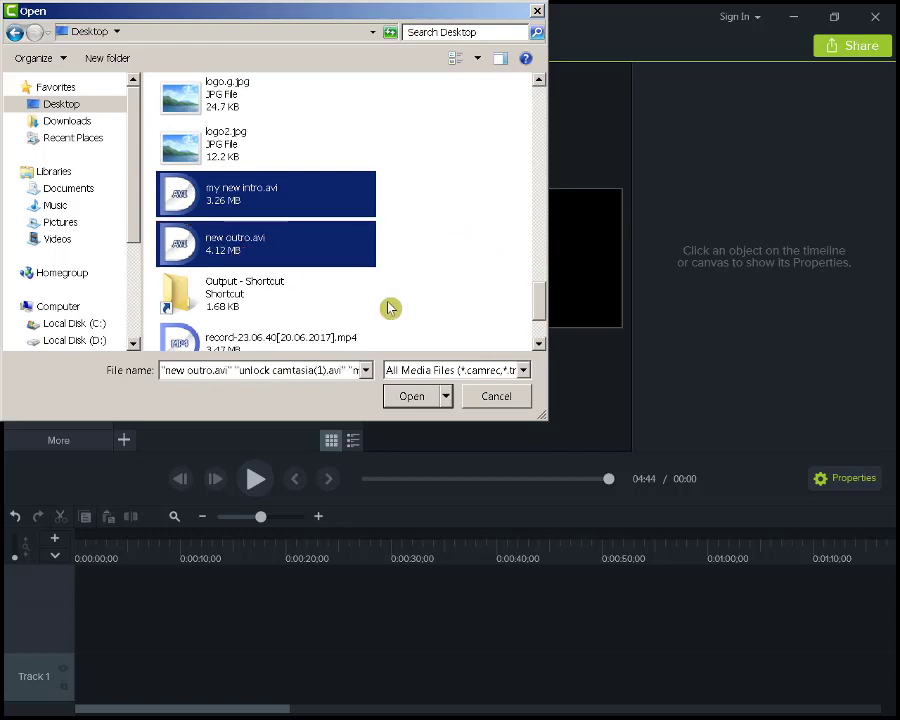
pyautogui.click(414, 398)
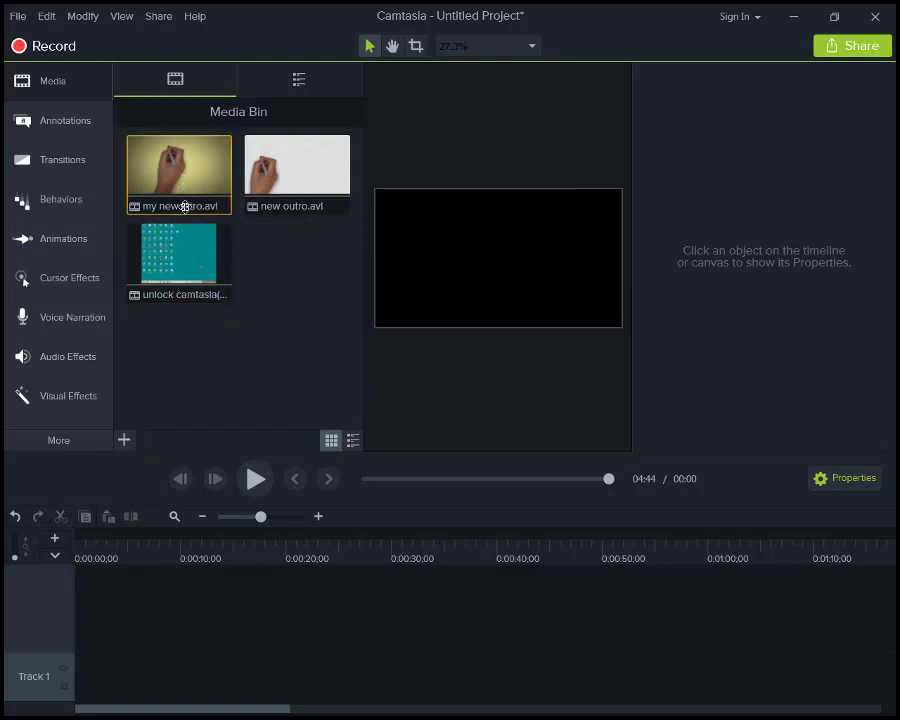
# Step: Place my new intro.avi at the start of Track 1, followed directly by unlock camtasia(1).avi and new outro.avi
pyautogui.moveTo(195, 177); pyautogui.dragTo(76, 686)
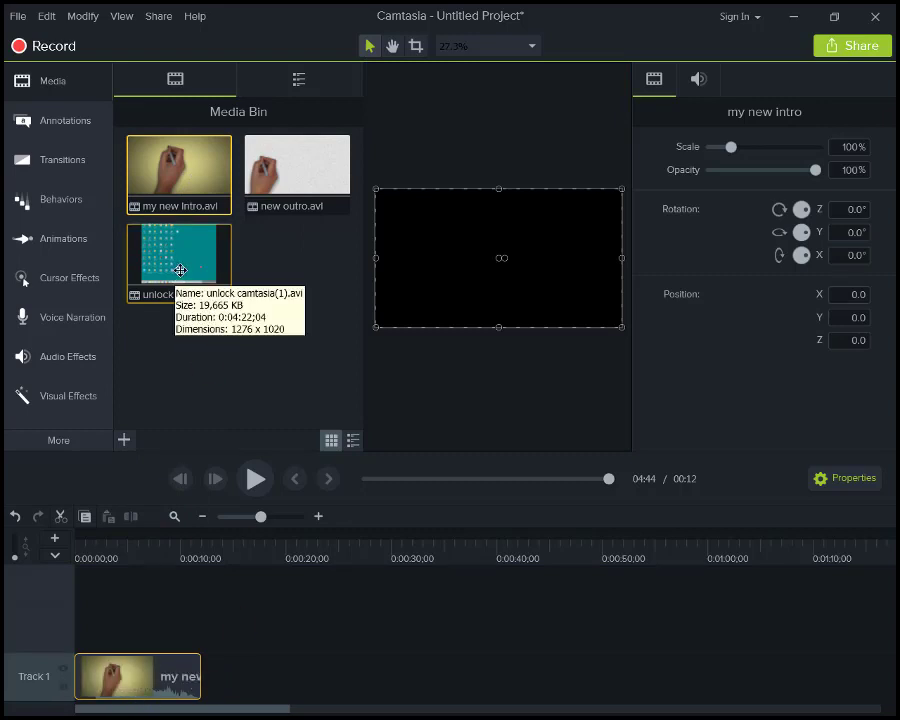
pyautogui.moveTo(179, 260); pyautogui.dragTo(203, 692)
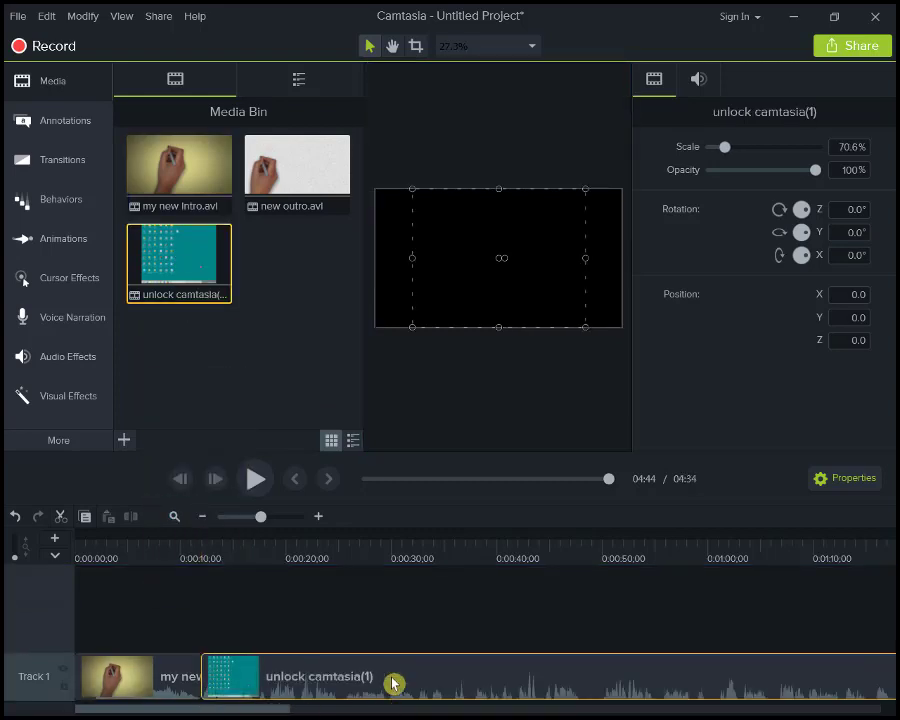
pyautogui.click(340, 703)
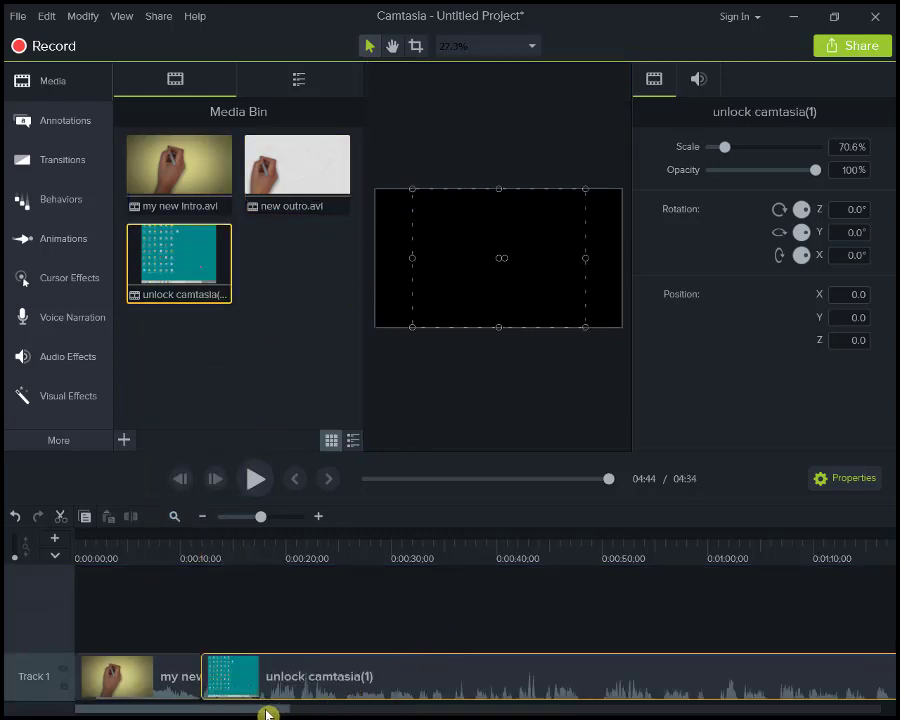
pyautogui.moveTo(267, 711); pyautogui.dragTo(884, 716)
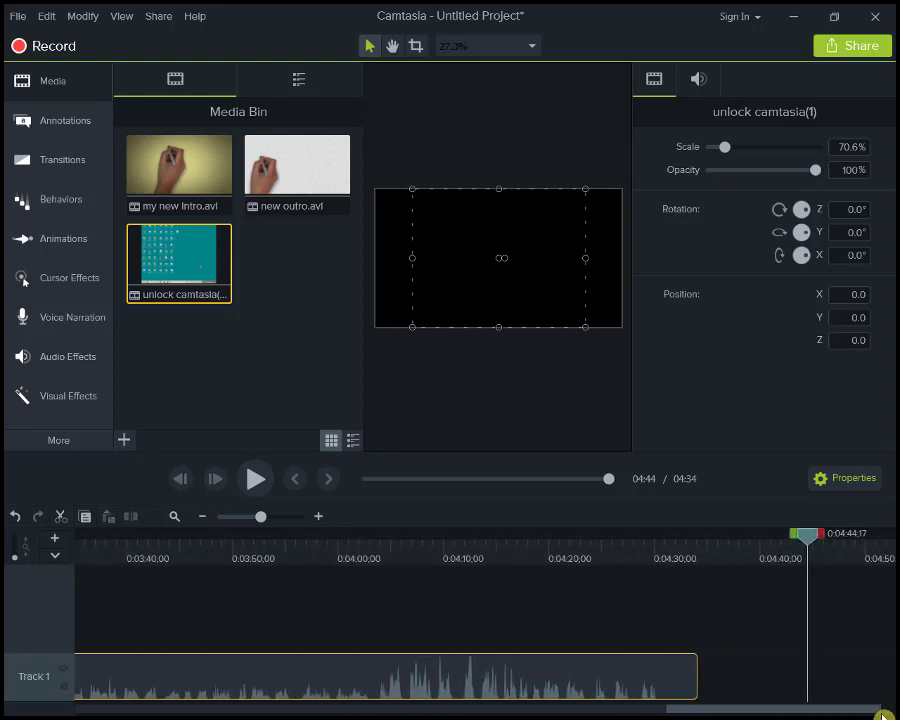
pyautogui.moveTo(293, 164); pyautogui.dragTo(704, 705)
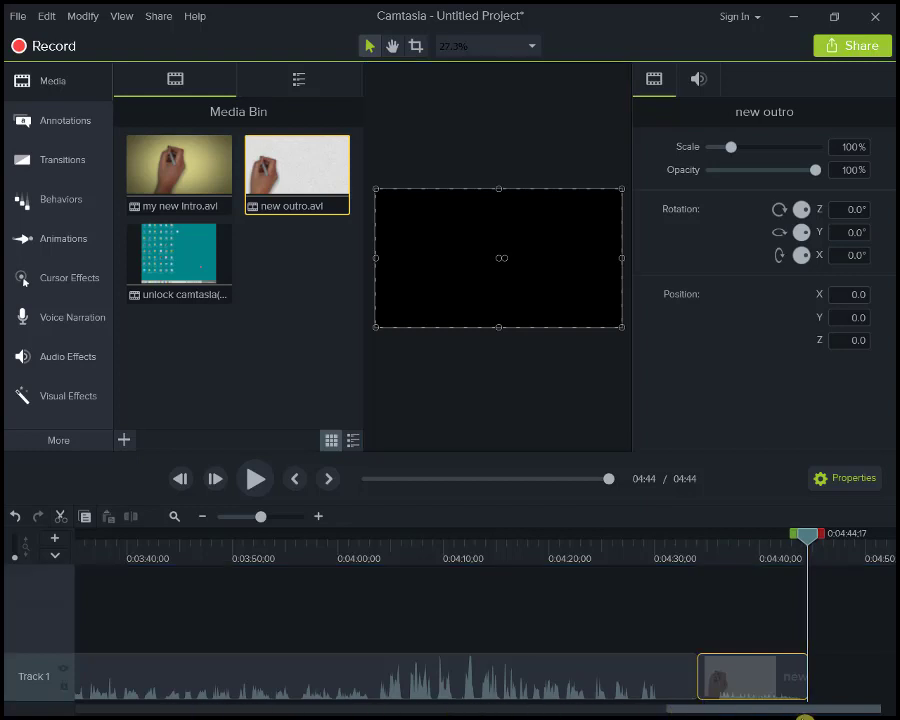
# Step: Play the assembled video from the start of the timeline to preview it
pyautogui.moveTo(787, 713); pyautogui.dragTo(193, 585)
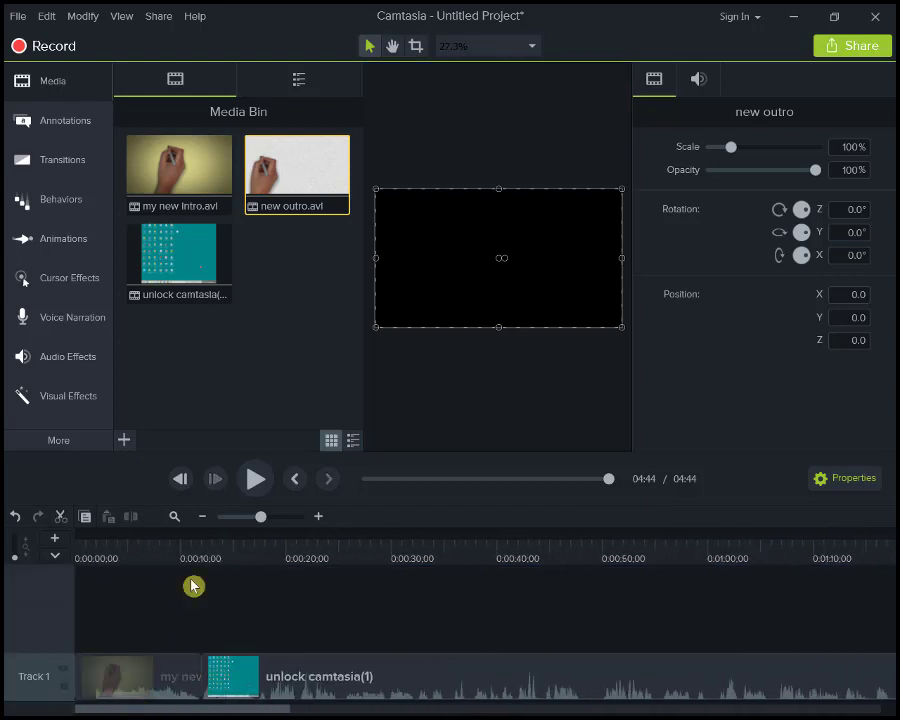
pyautogui.click(255, 478)
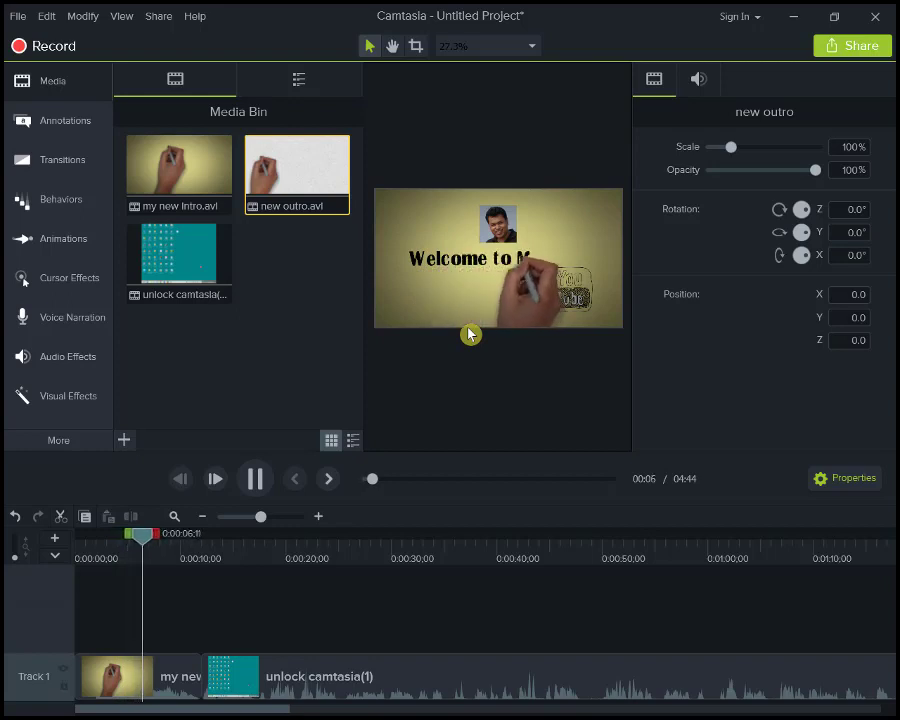
# Step: Scrub through the unlock camtasia(1) clip on the timeline up to about 3:42 to check its content
pyautogui.moveTo(139, 655); pyautogui.dragTo(138, 660)
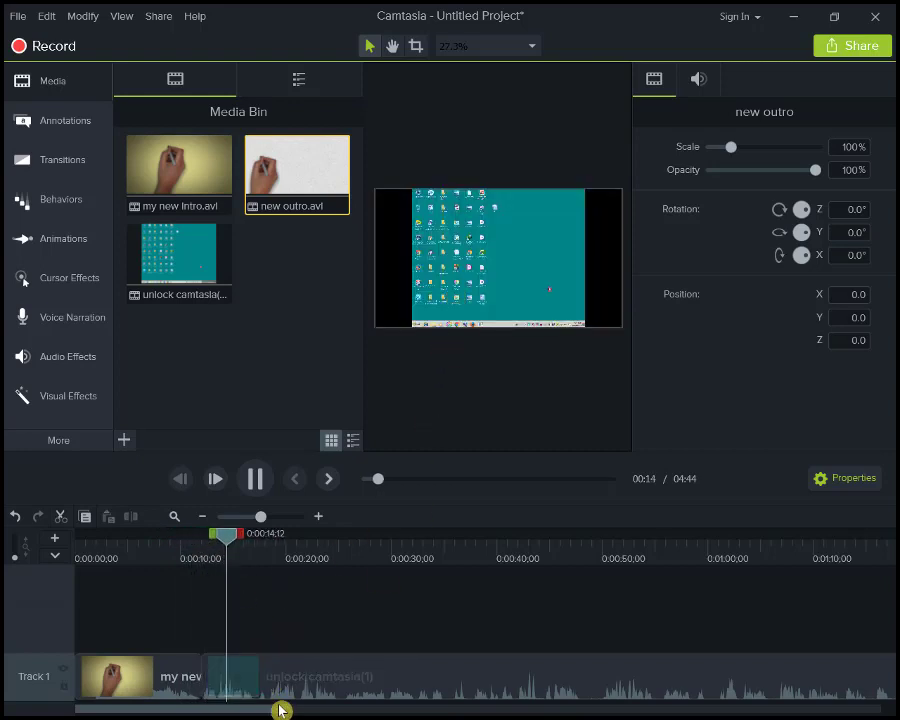
pyautogui.moveTo(298, 716); pyautogui.dragTo(262, 714)
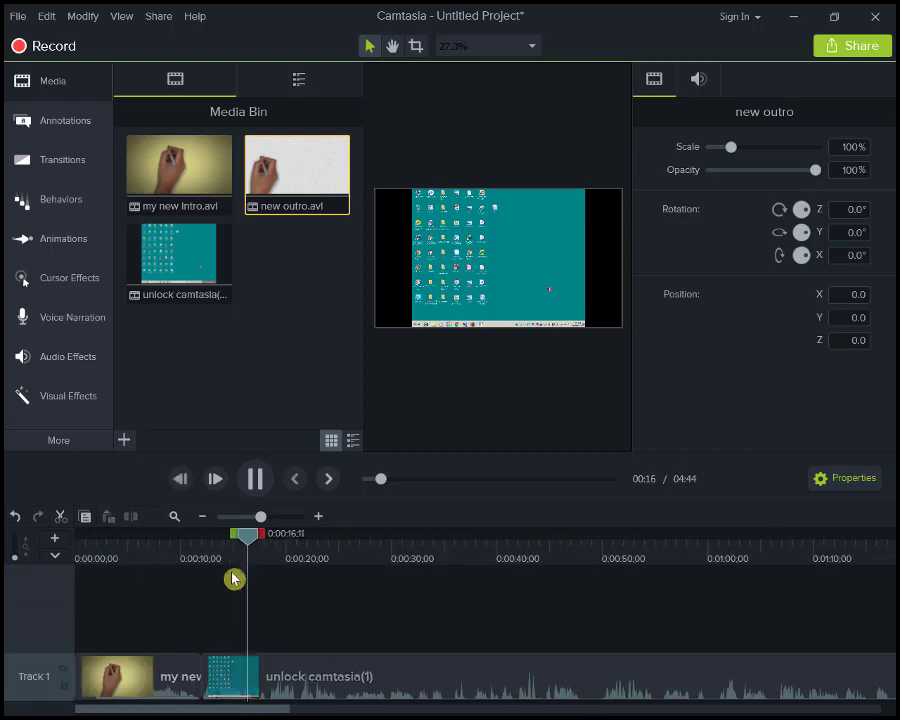
pyautogui.moveTo(285, 548); pyautogui.dragTo(742, 545)
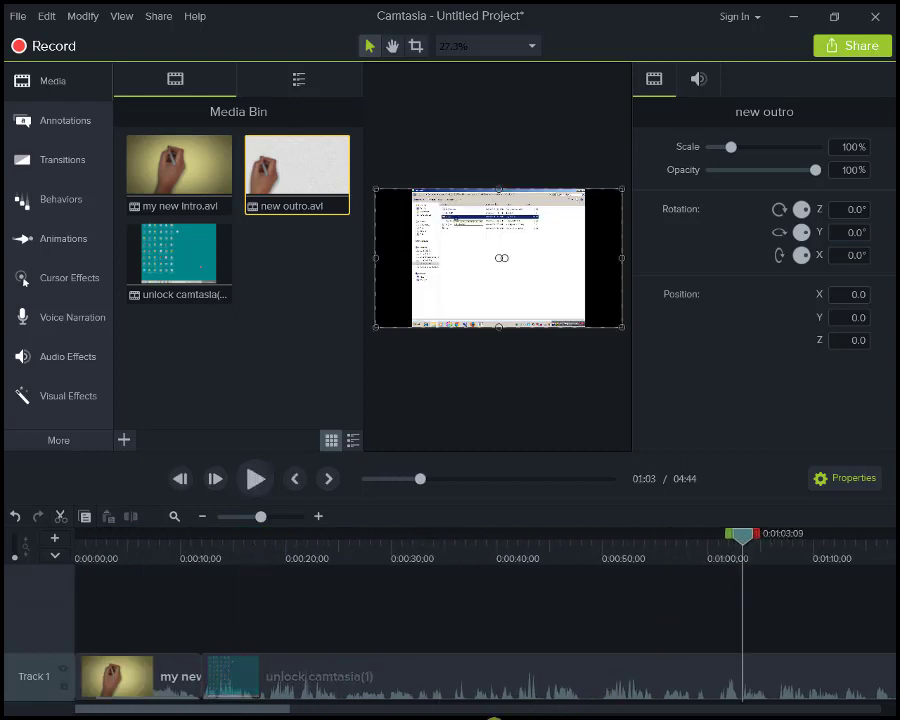
pyautogui.moveTo(296, 703); pyautogui.dragTo(354, 712)
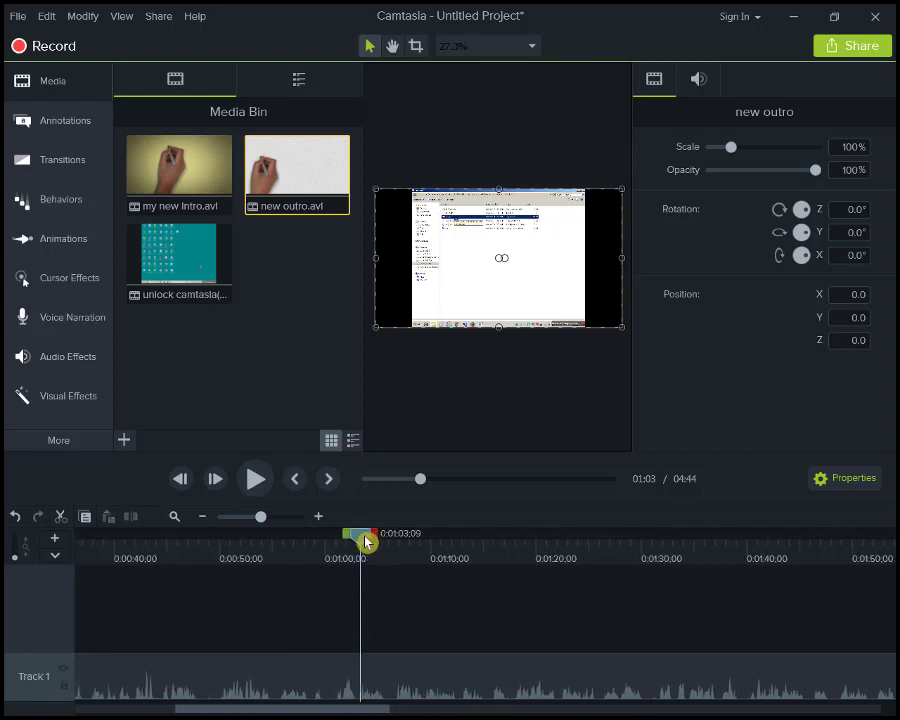
pyautogui.moveTo(366, 541); pyautogui.dragTo(748, 548)
pyautogui.moveTo(366, 706); pyautogui.dragTo(492, 711)
pyautogui.moveTo(270, 541); pyautogui.dragTo(681, 560)
pyautogui.moveTo(468, 711); pyautogui.dragTo(569, 709)
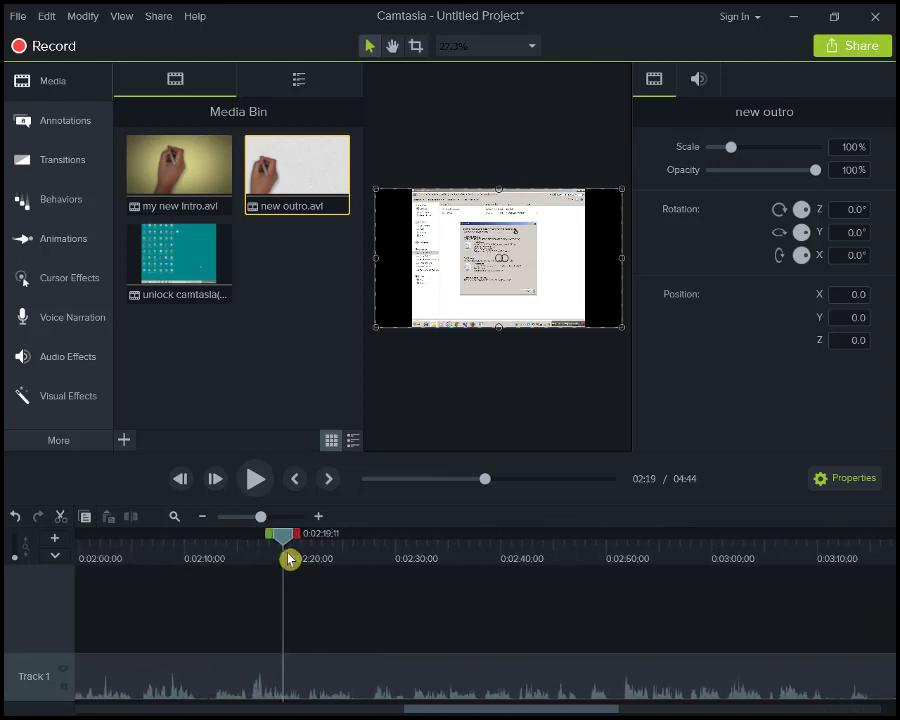
pyautogui.moveTo(285, 540); pyautogui.dragTo(661, 540)
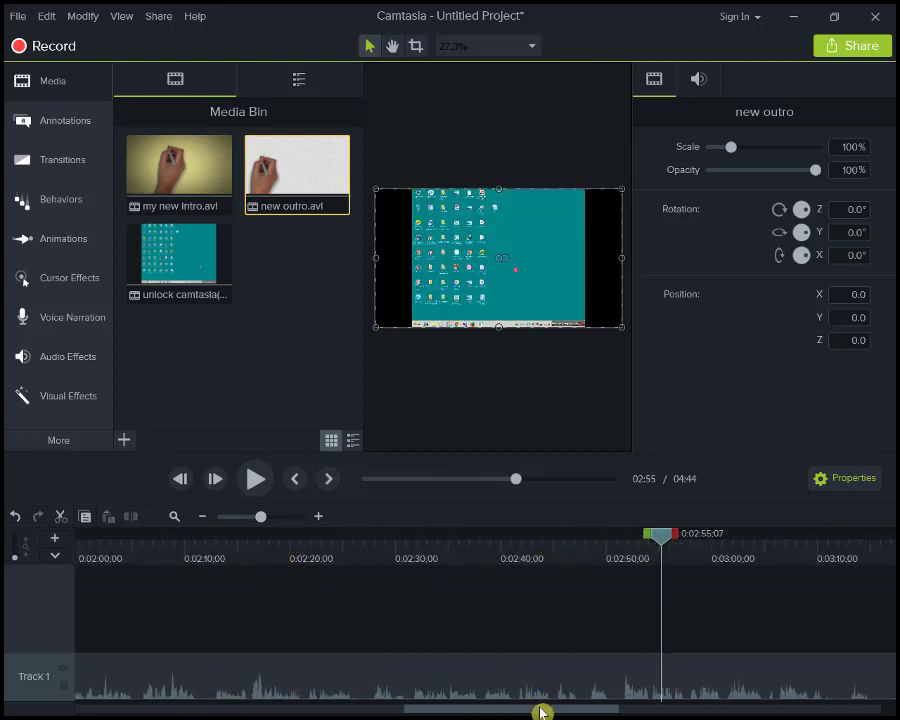
pyautogui.moveTo(541, 712); pyautogui.dragTo(685, 711)
pyautogui.moveTo(173, 541); pyautogui.dragTo(670, 564)
pyautogui.moveTo(654, 704); pyautogui.dragTo(817, 716)
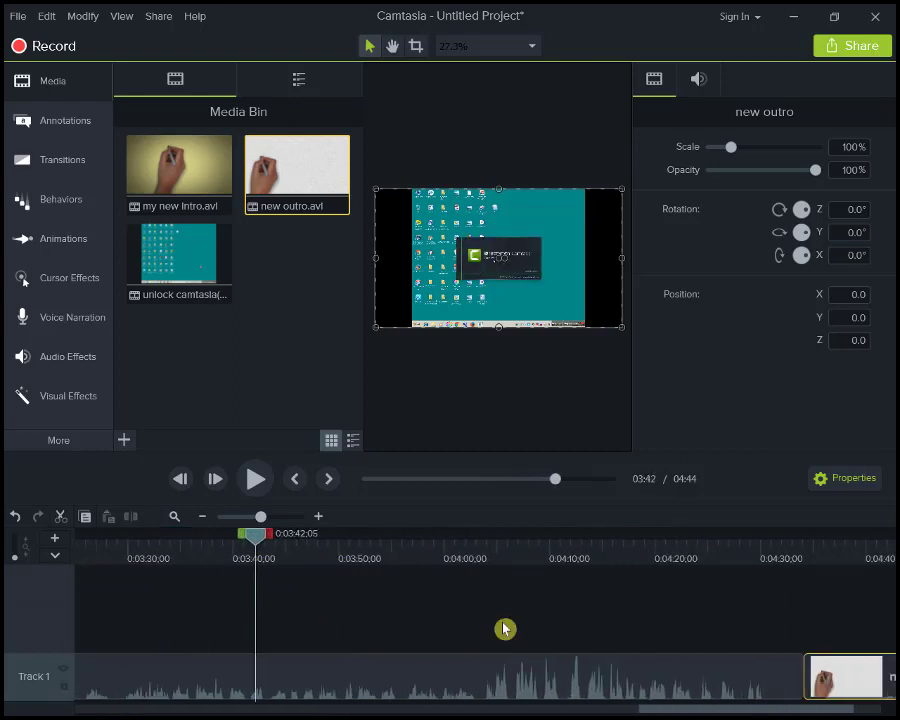
# Step: Move the playhead to about 4:31, just before the outro clip, and play the outro to about 4:41
pyautogui.moveTo(252, 536); pyautogui.dragTo(780, 618)
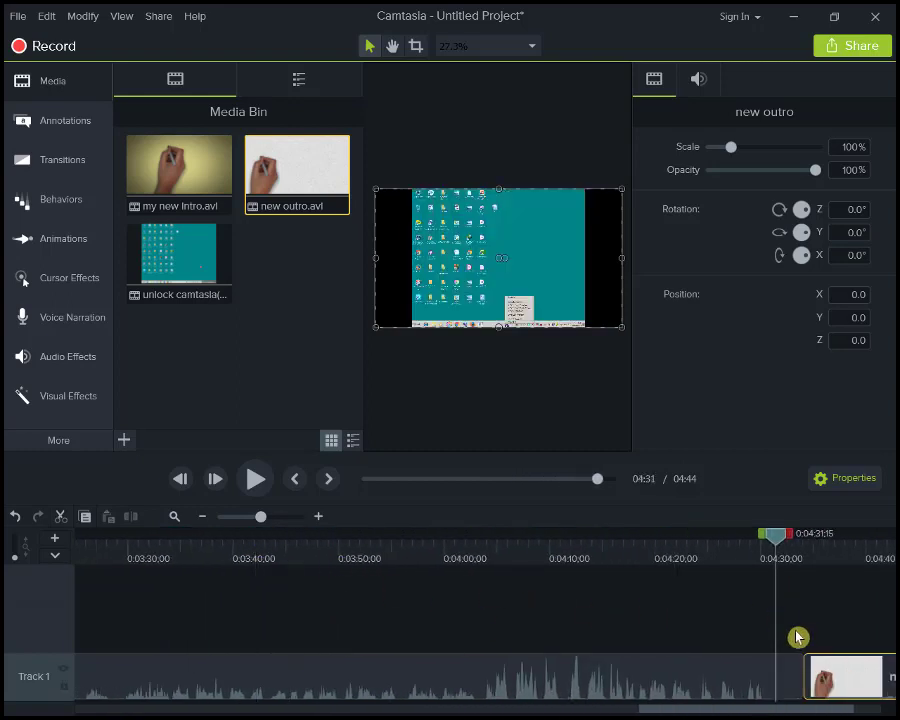
pyautogui.click(256, 482)
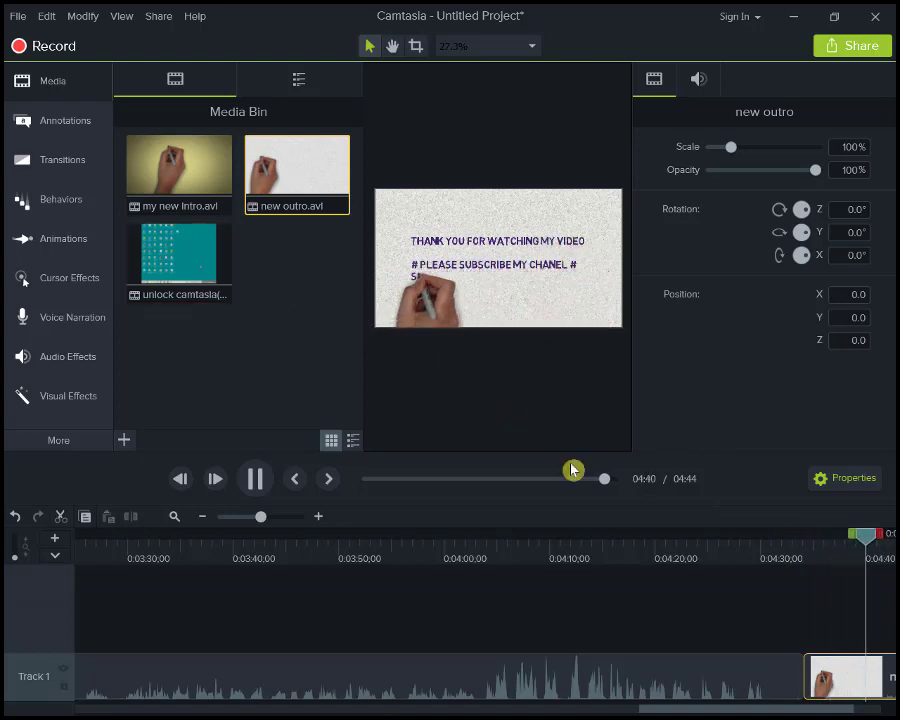
pyautogui.click(257, 481)
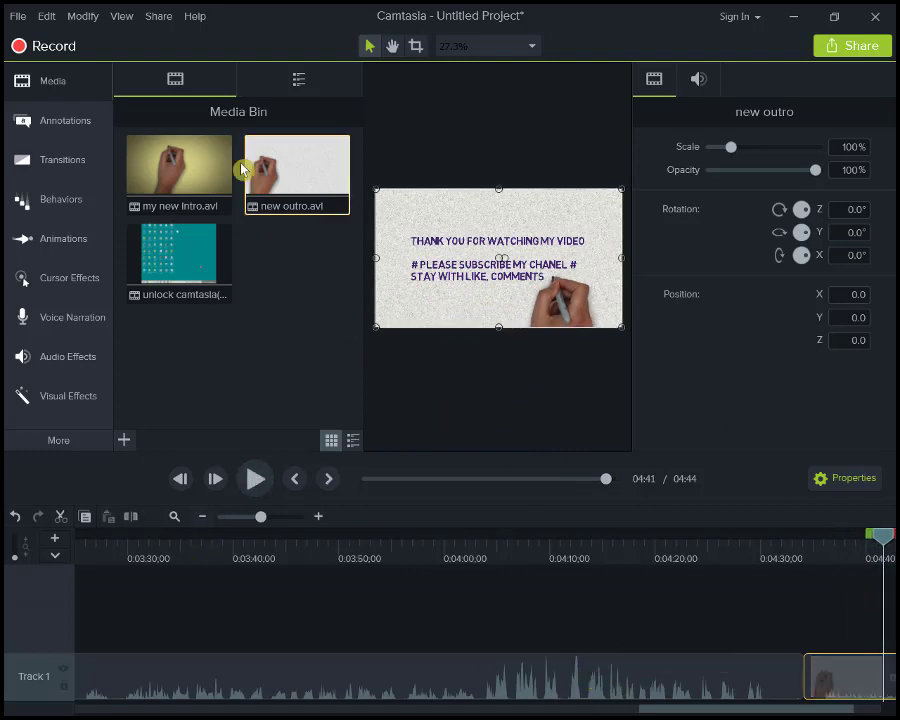
# Step: Start producing the project as a local file with the MP4 only (up to 720p) preset
pyautogui.click(159, 17)
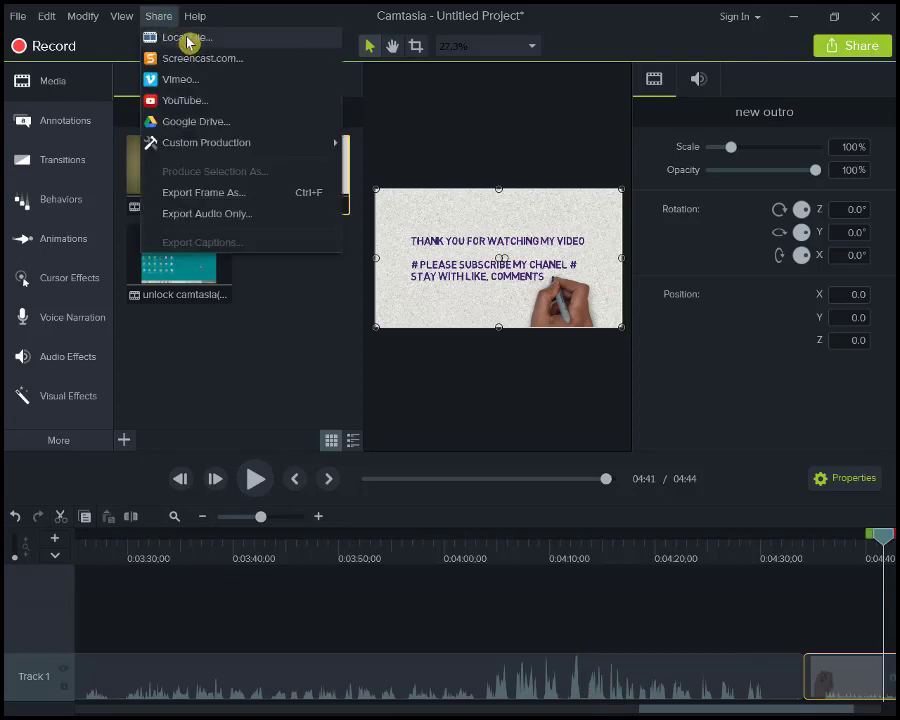
pyautogui.click(187, 38)
pyautogui.click(592, 440)
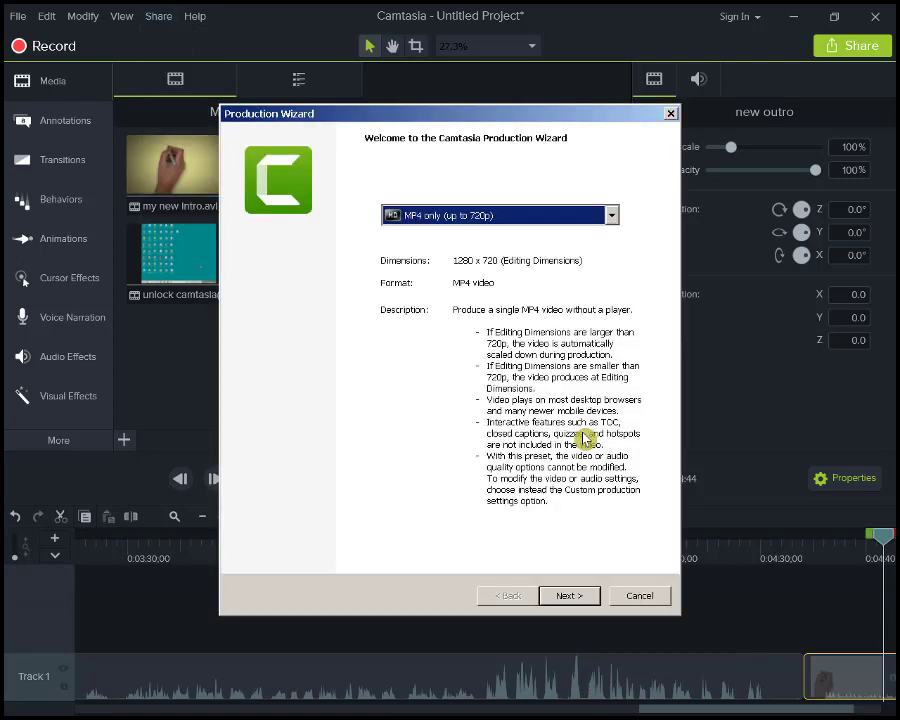
pyautogui.click(612, 216)
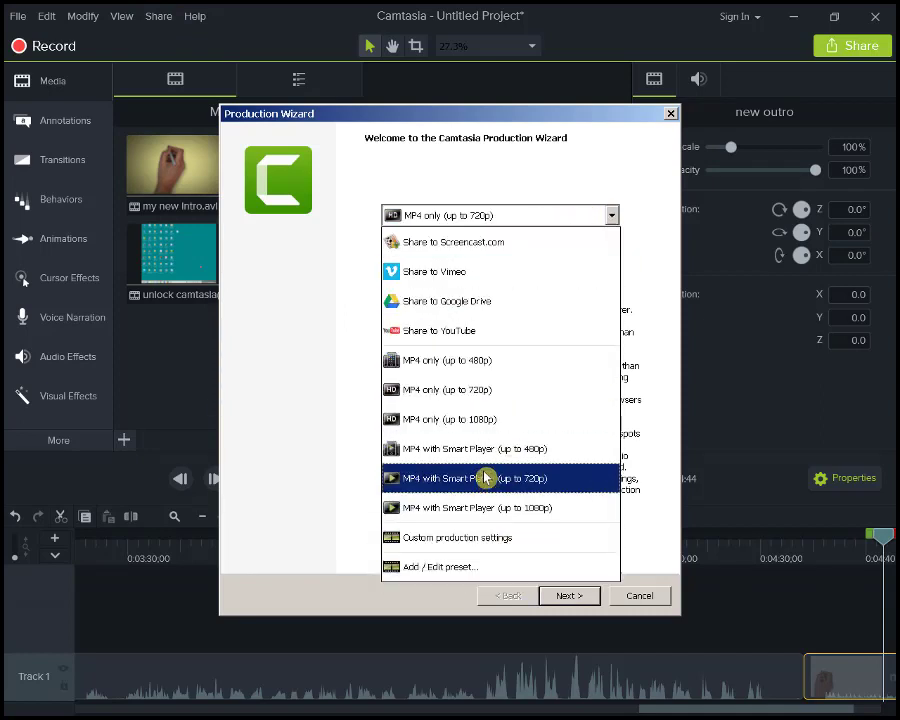
pyautogui.click(505, 398)
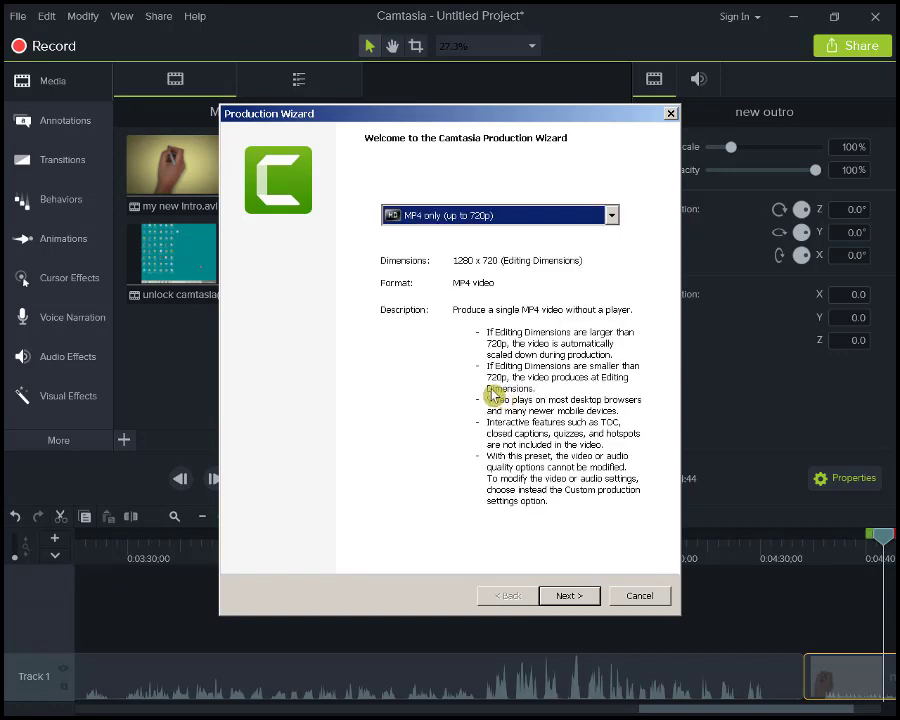
pyautogui.click(583, 600)
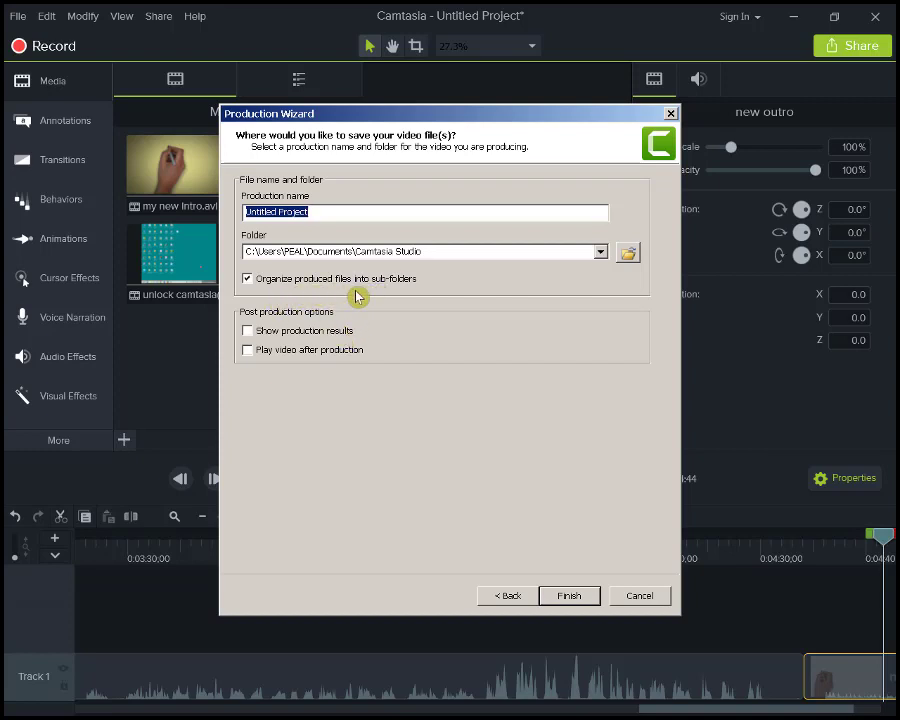
# Step: Turn off organizing produced files into sub-folders and start rendering the video as Untitled Project
pyautogui.click(247, 278)
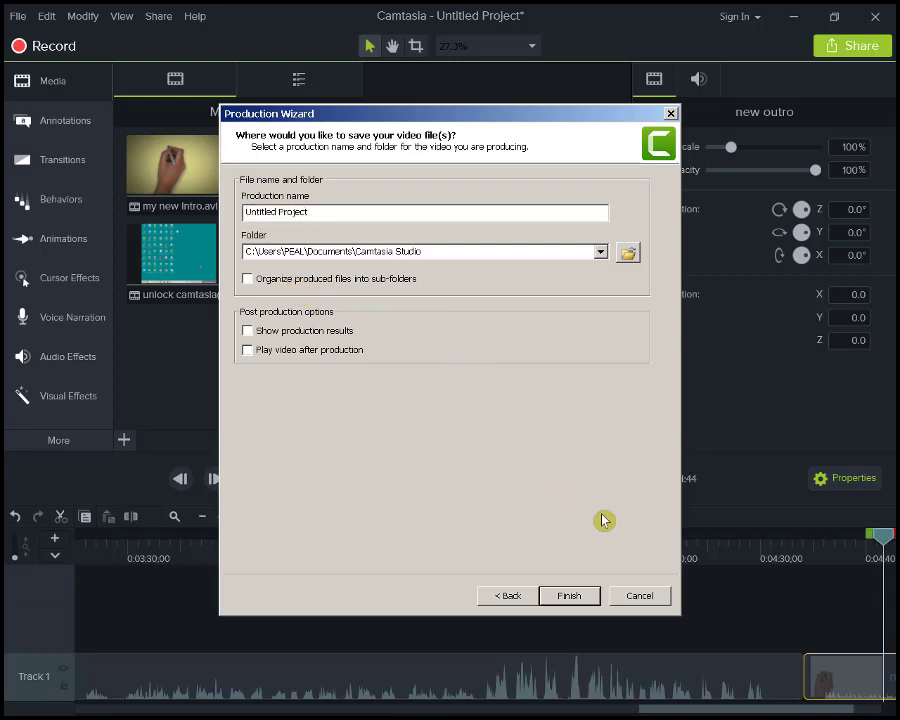
pyautogui.click(576, 596)
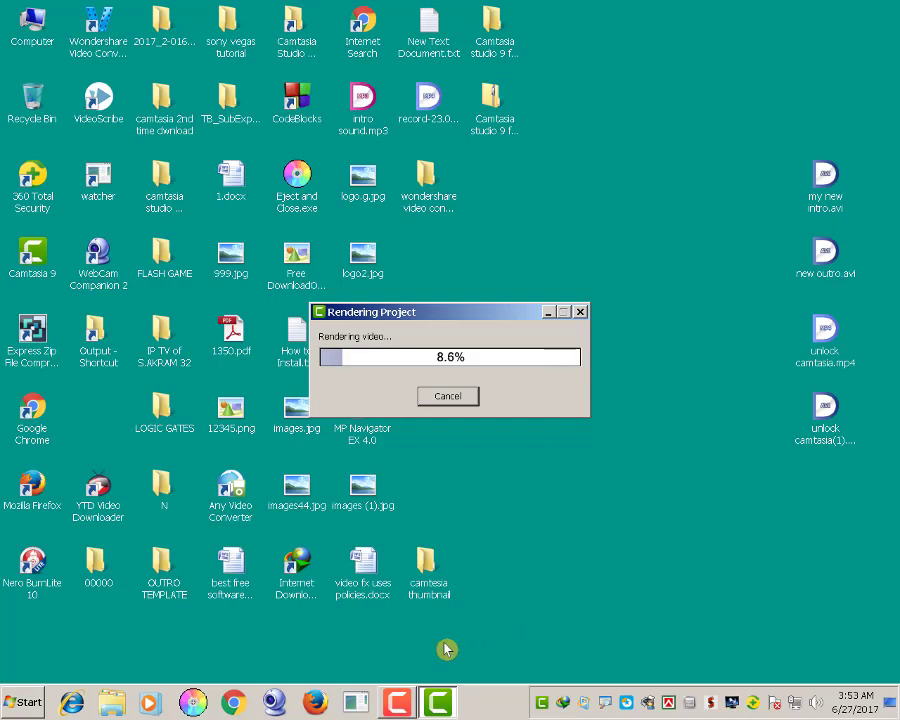
pyautogui.click(400, 697)
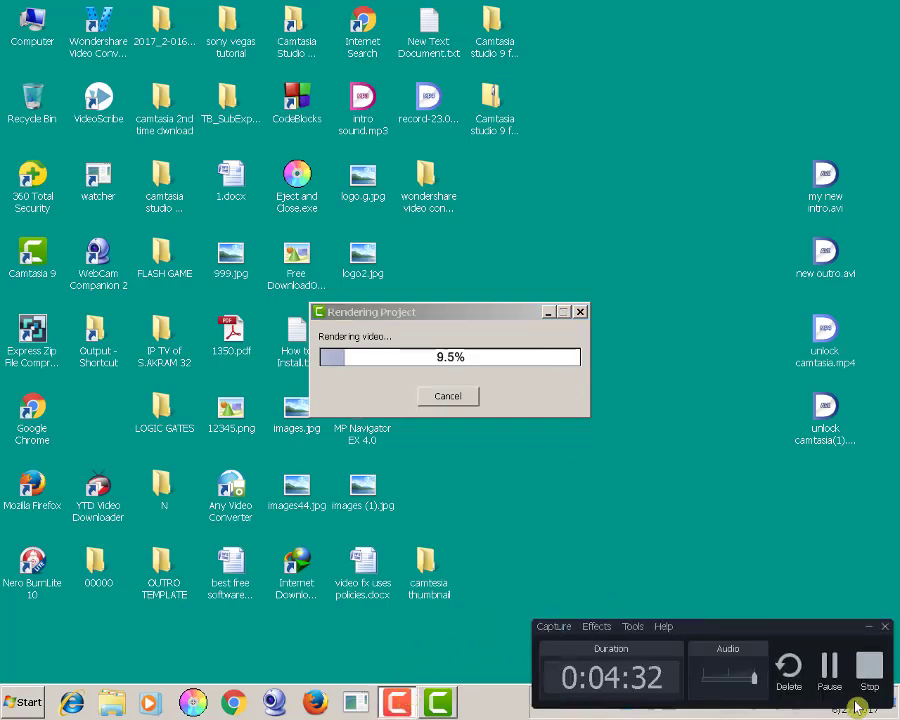